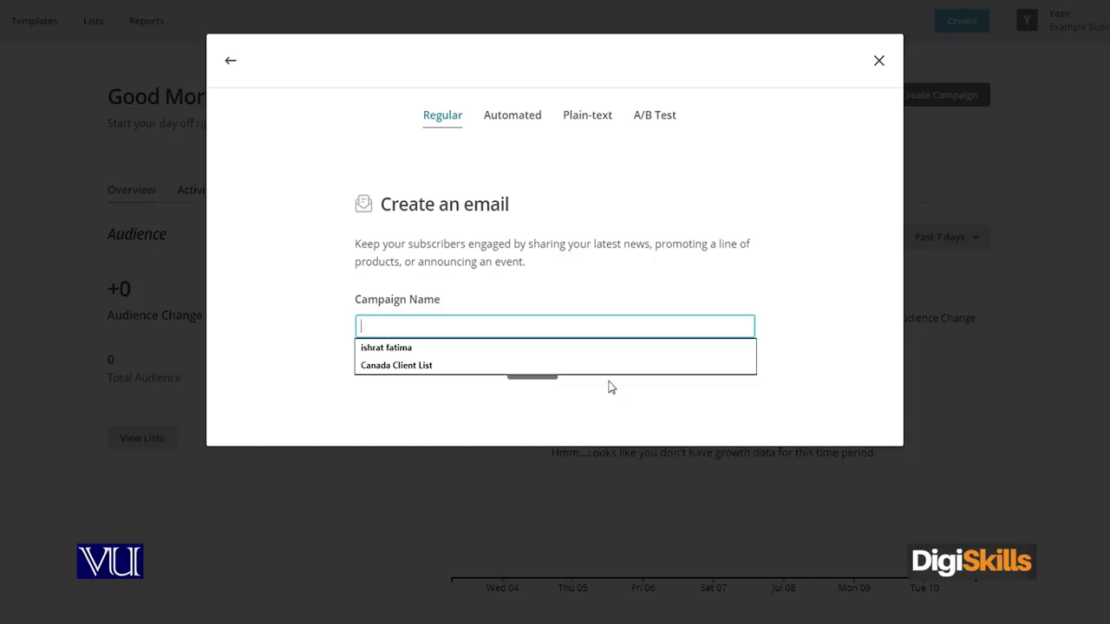
Step: Name the regular email campaign New Customer Campaign and begin it
type("New Customer Campaign")
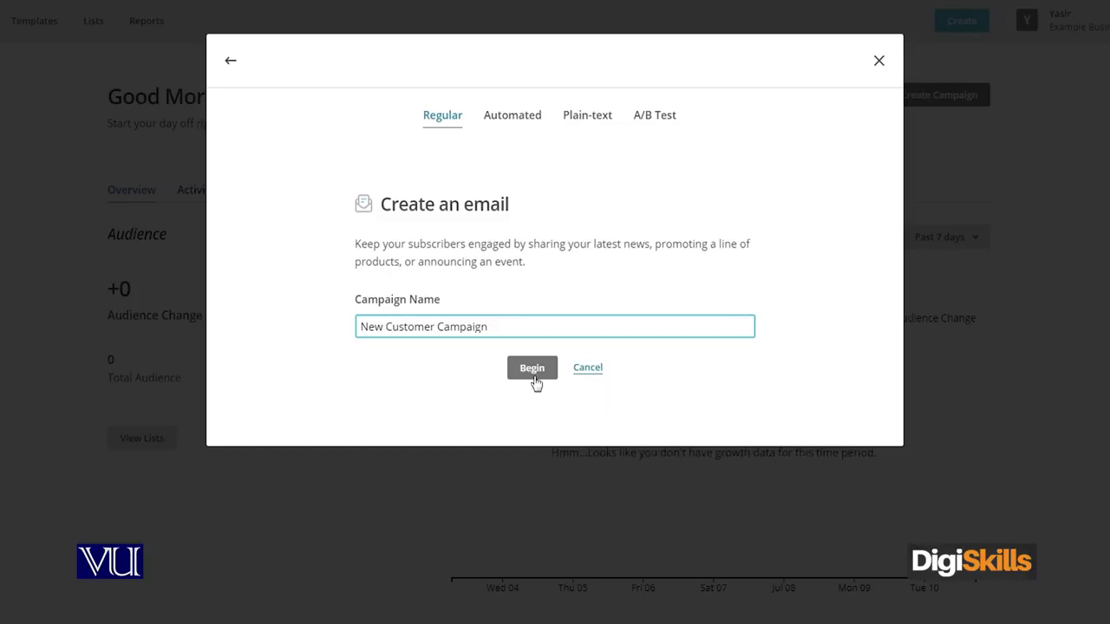
left_click(534, 381)
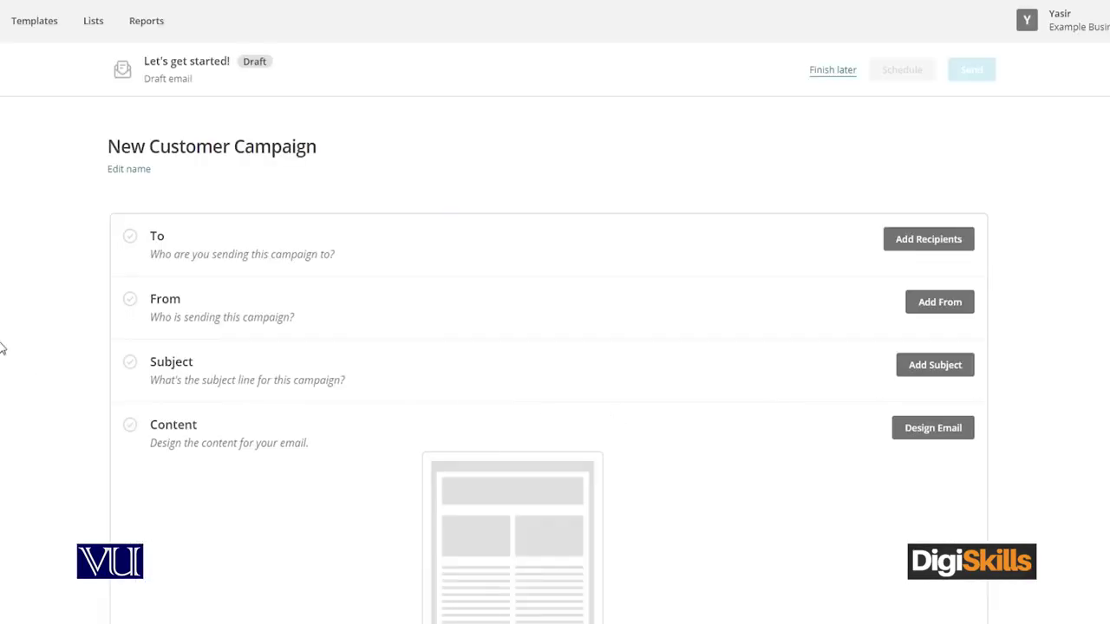
Step: Set the campaign's recipients to the Example Business list and save the selection
scroll(75, 384, "down", 4)
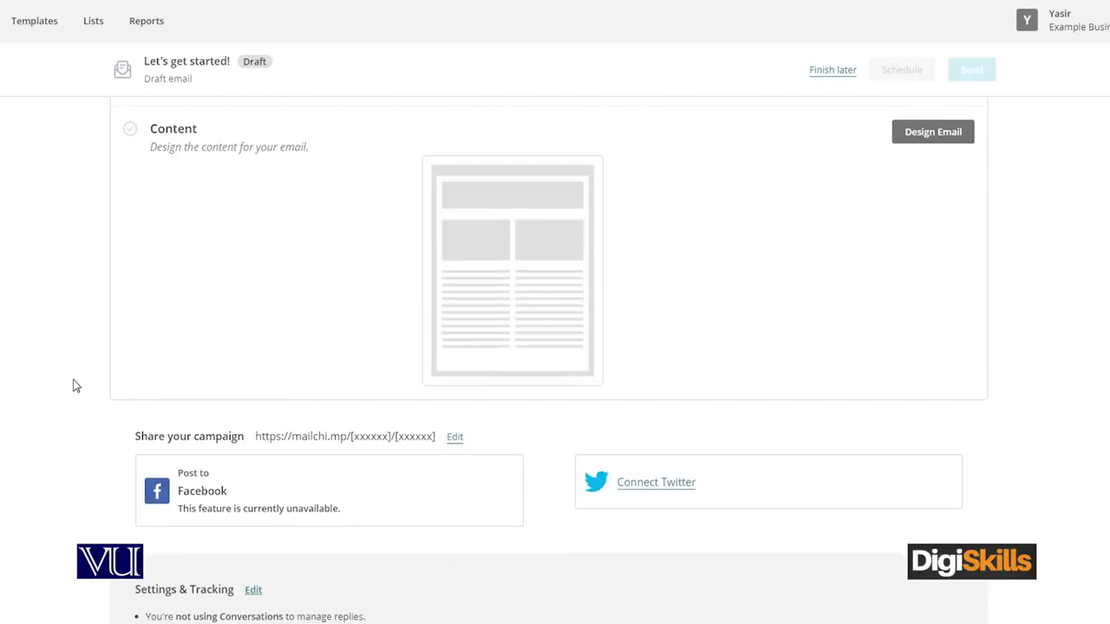
scroll(76, 385, "up", 4)
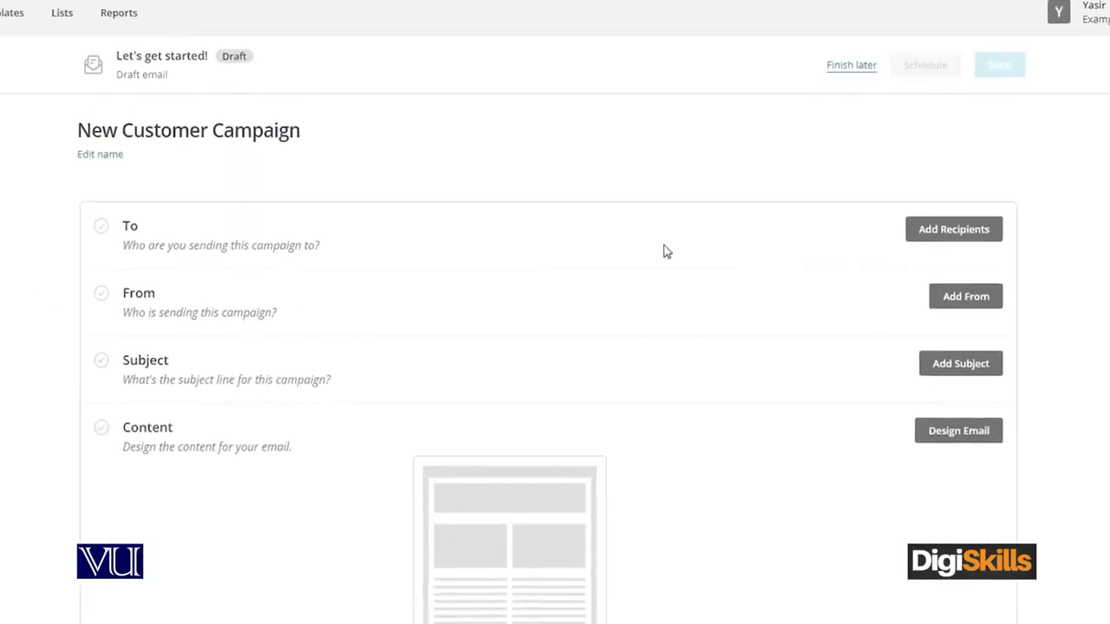
left_click(985, 238)
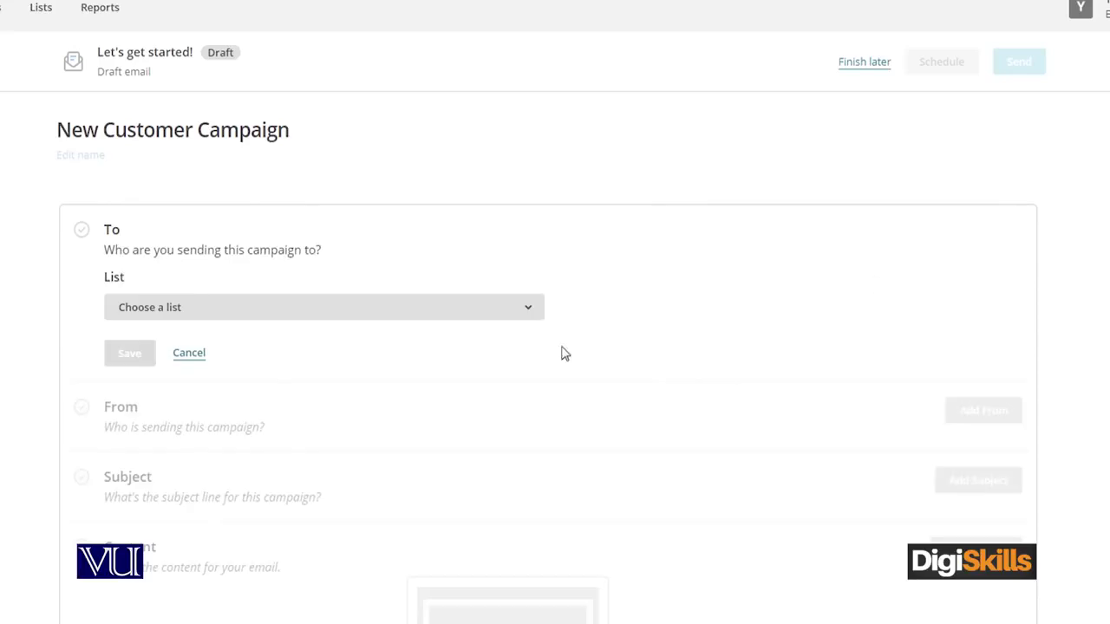
left_click(409, 312)
left_click(384, 362)
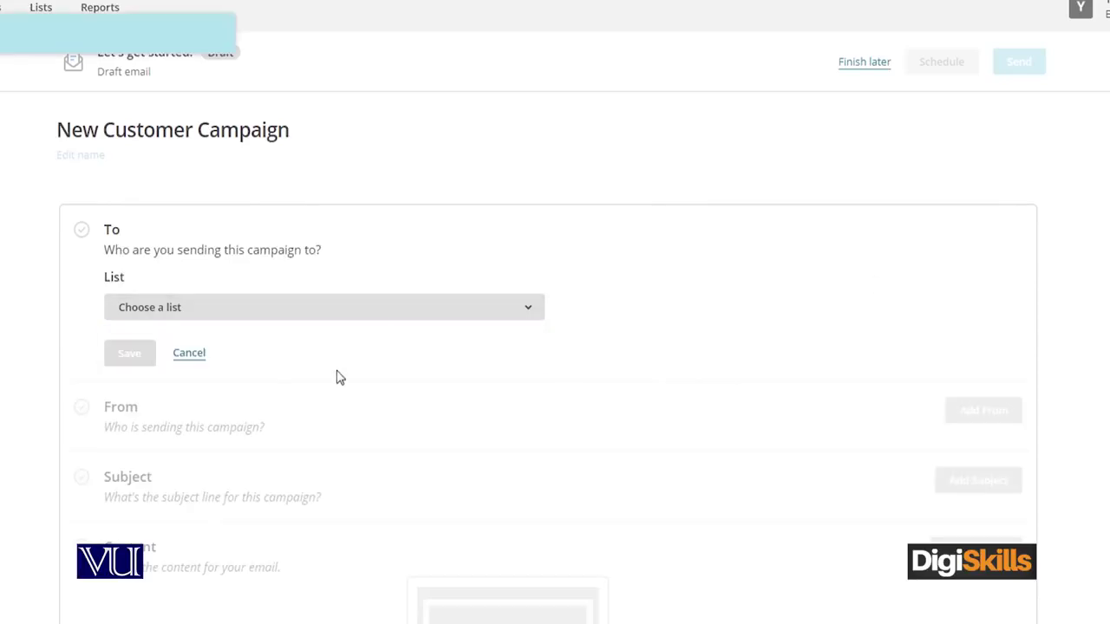
left_click(382, 314)
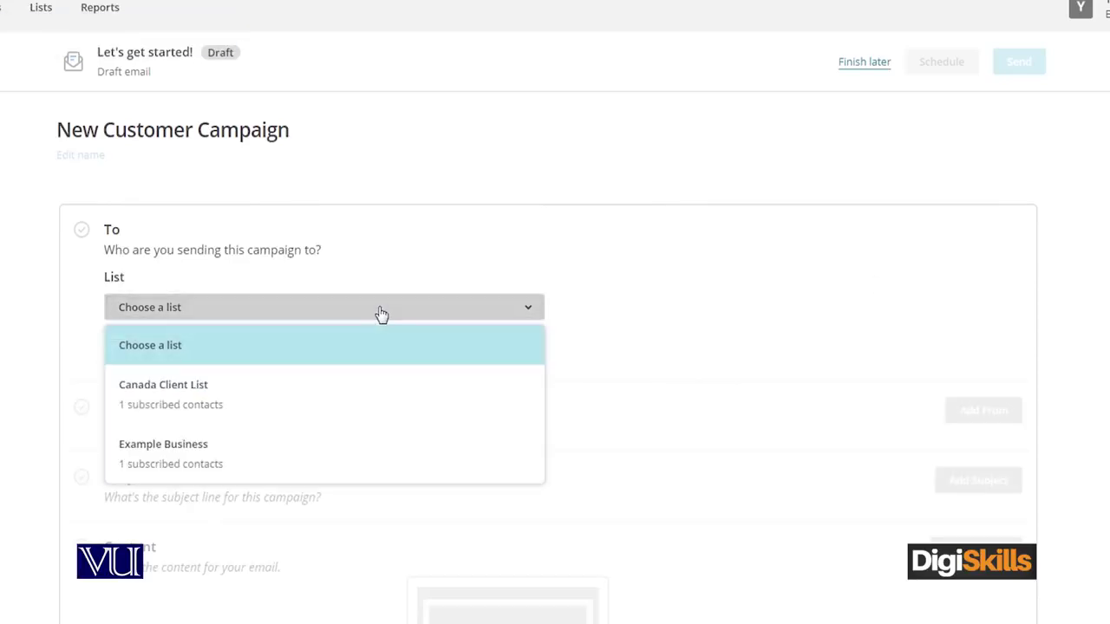
left_click(235, 454)
left_click(137, 410)
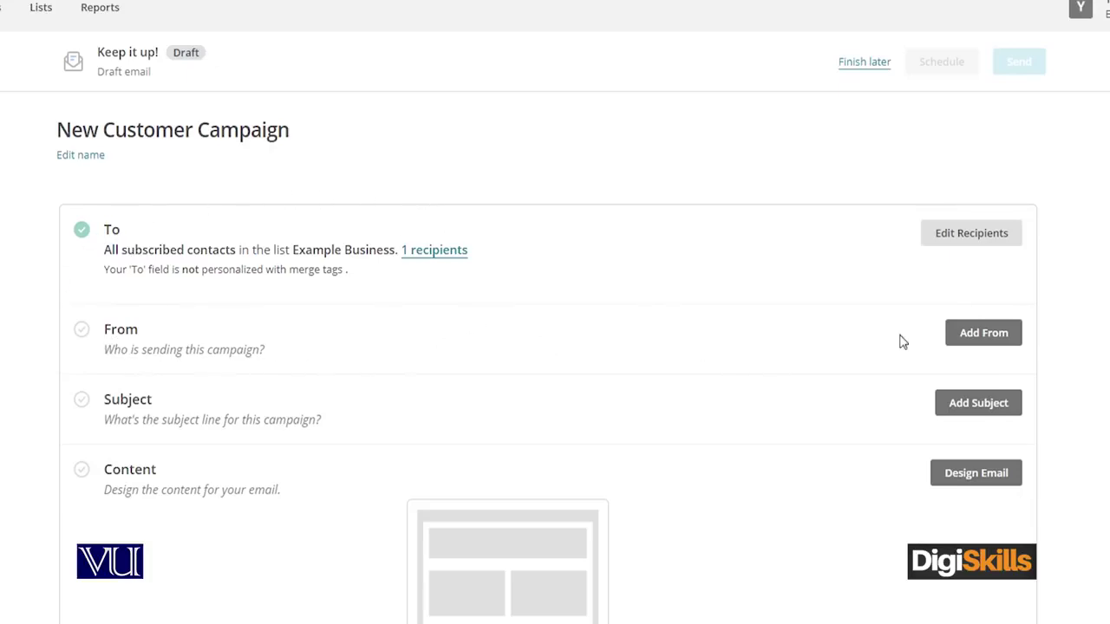
left_click(962, 343)
left_click(268, 416)
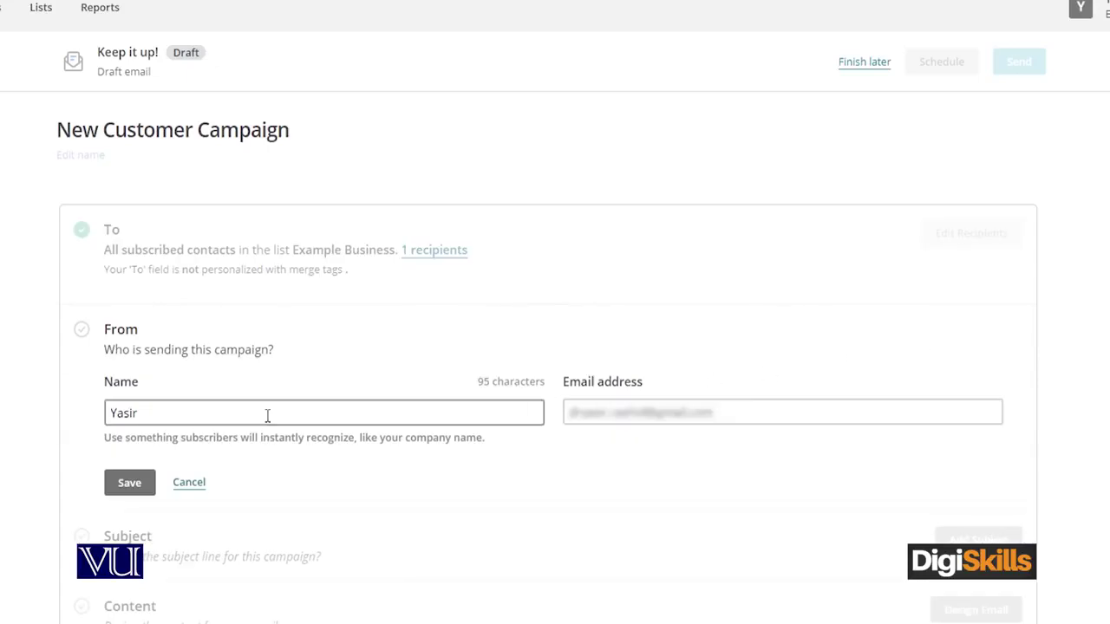
left_click(749, 409)
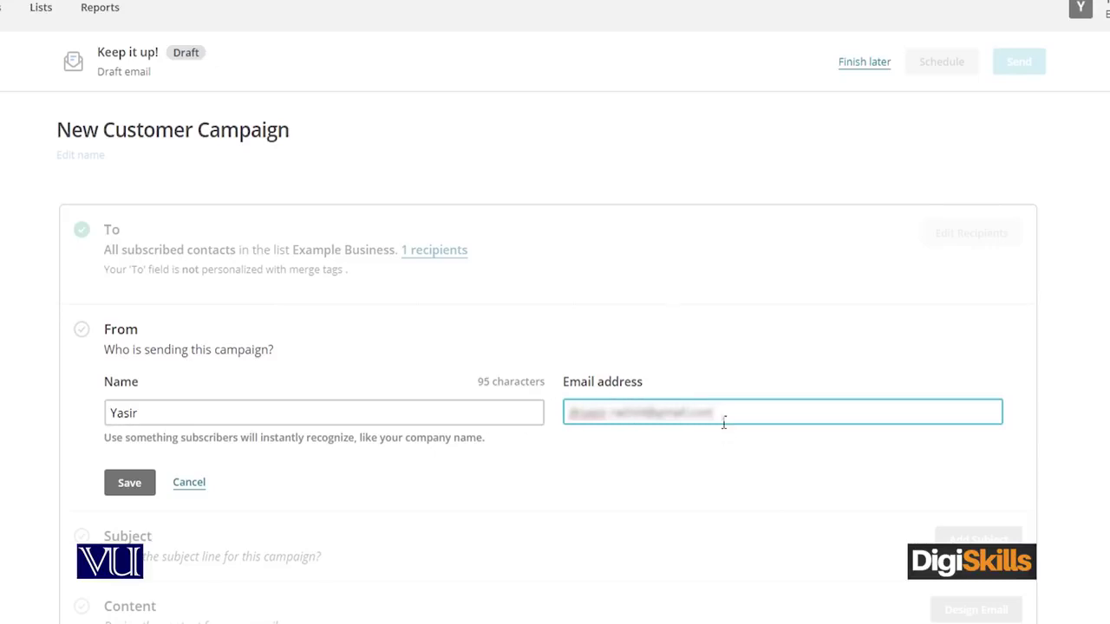
left_click(170, 411)
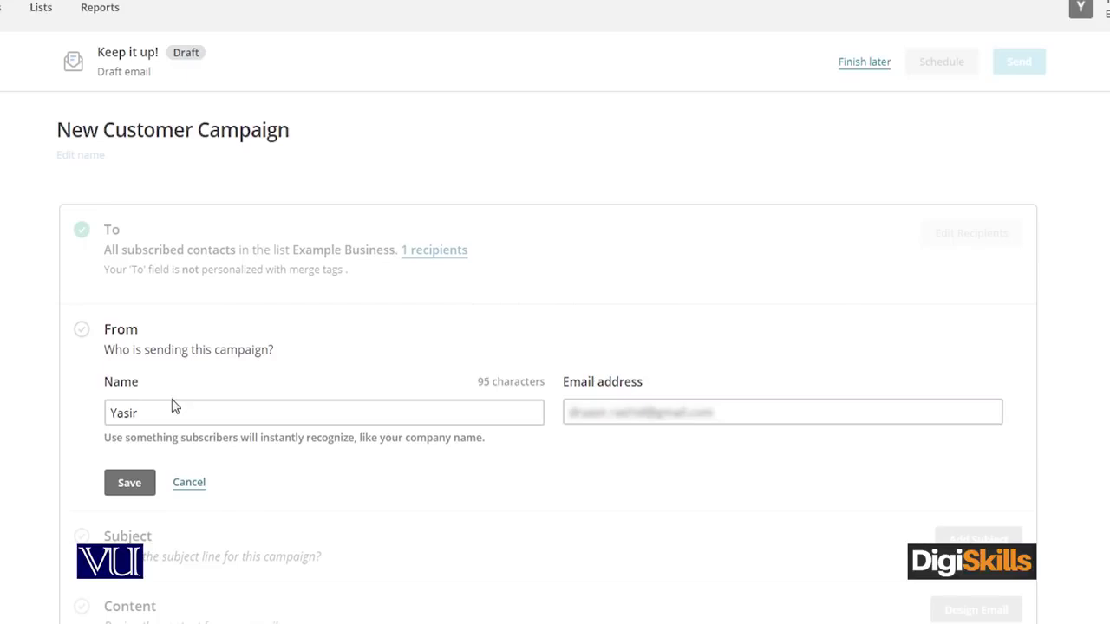
left_click(189, 491)
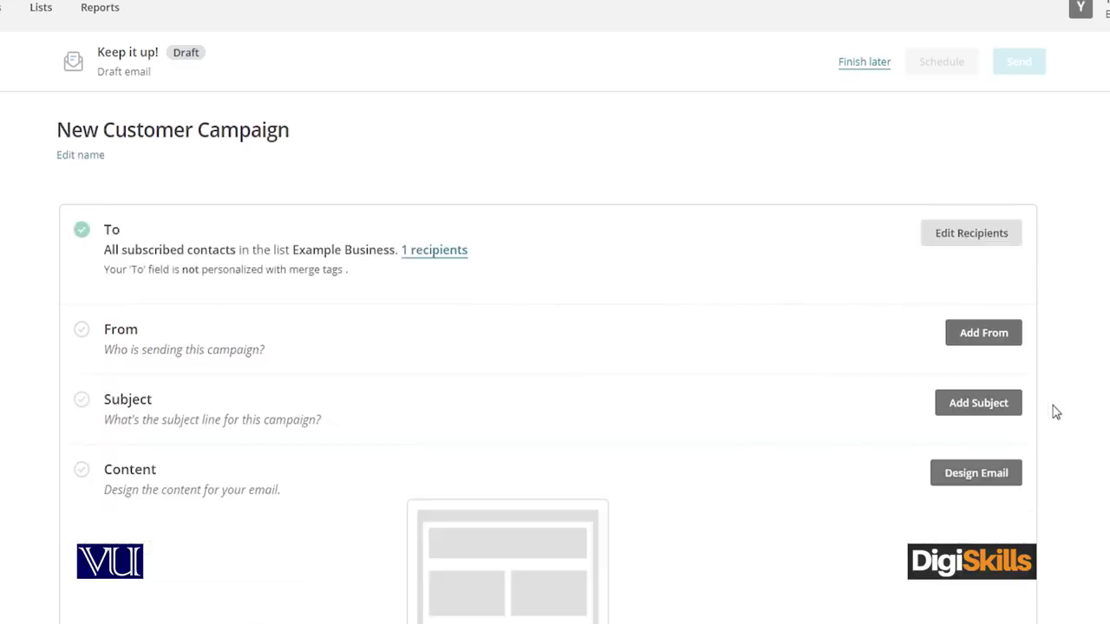
Step: Set the campaign's subject line to Greetings, leave the preview text empty, and save it
left_click(988, 401)
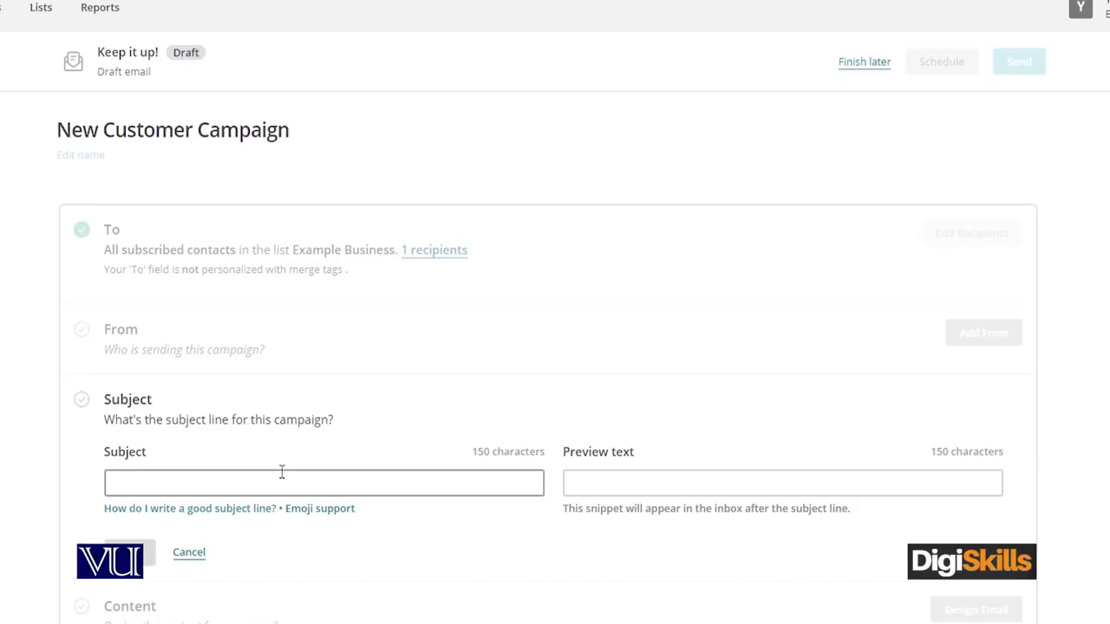
left_click(586, 484)
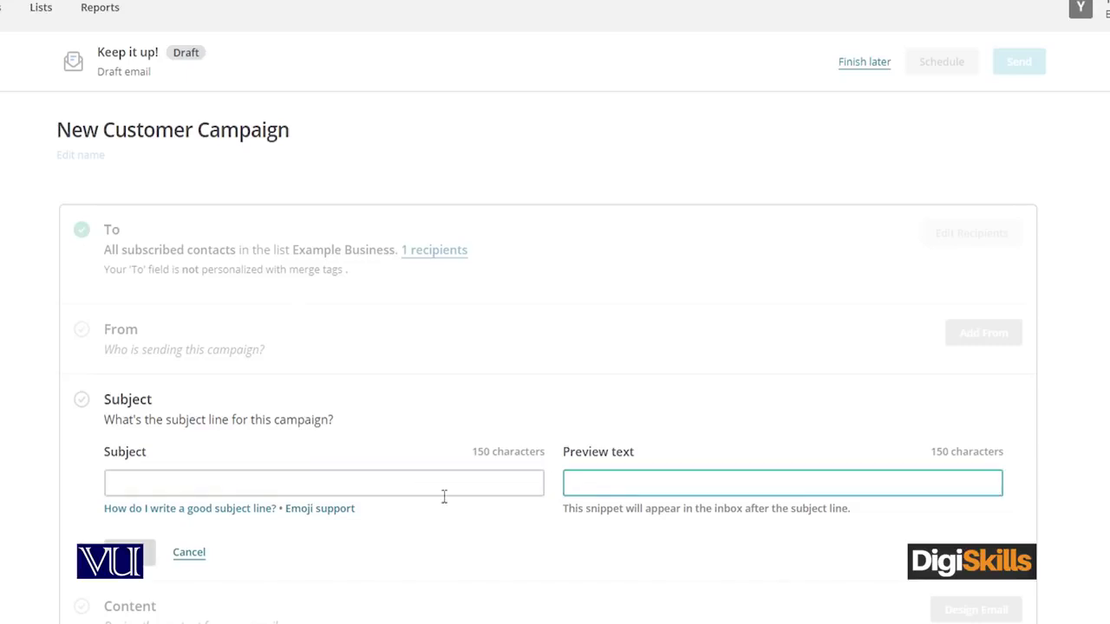
left_click(358, 482)
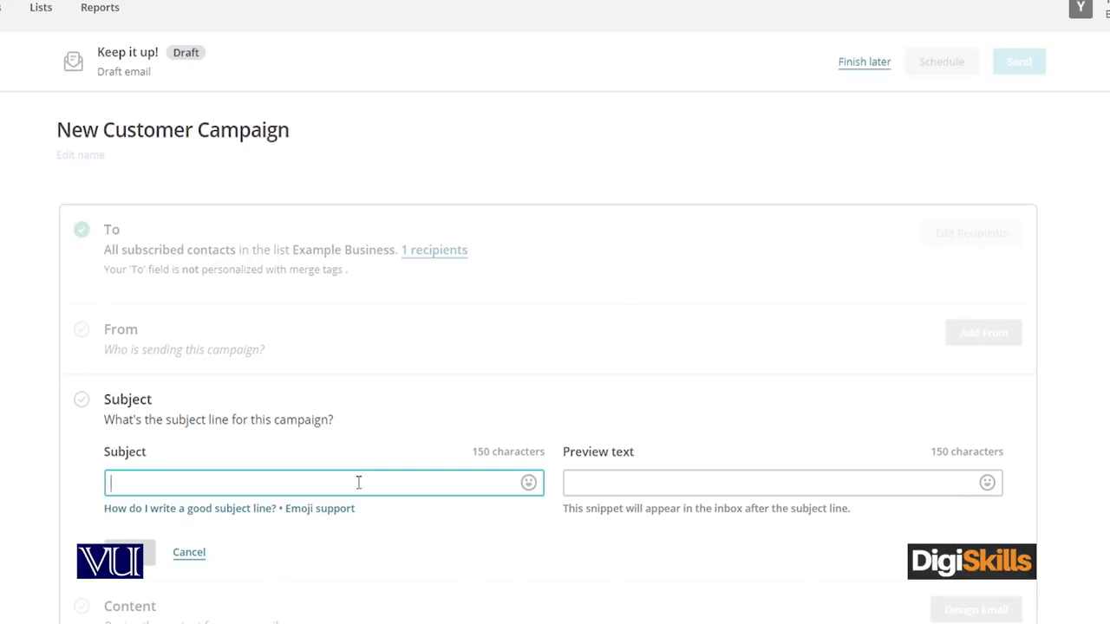
key("Return")
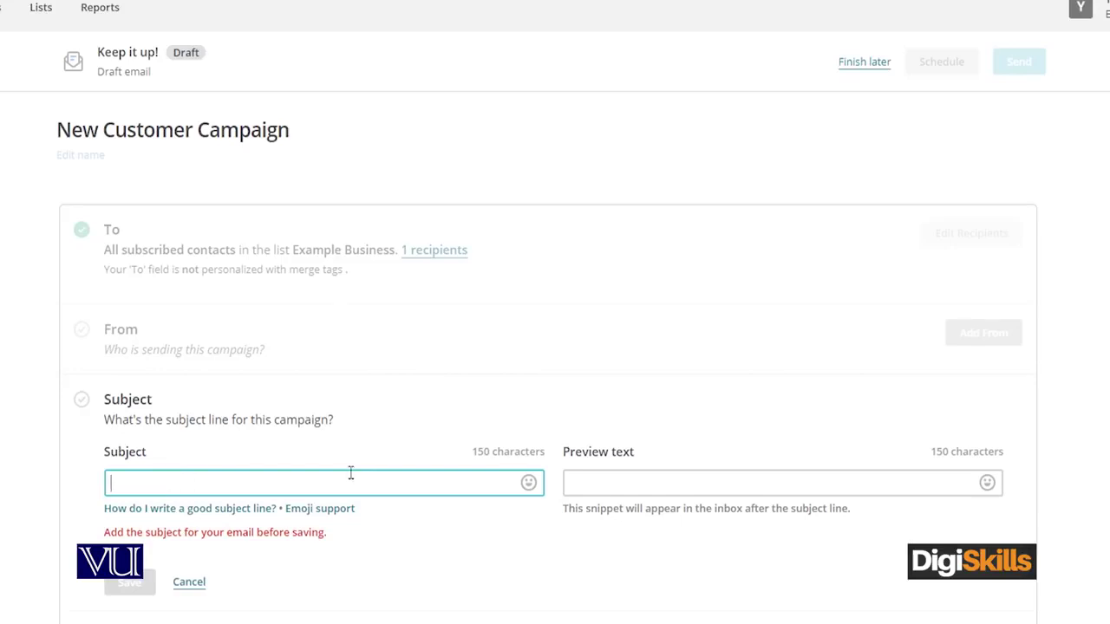
type("Greetings")
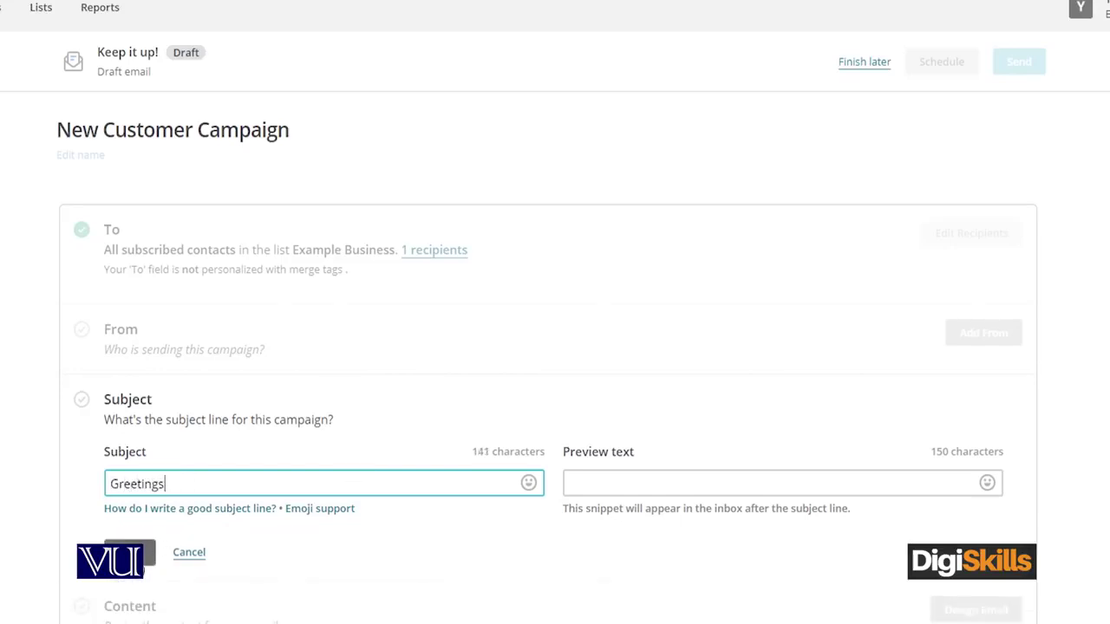
left_click(145, 555)
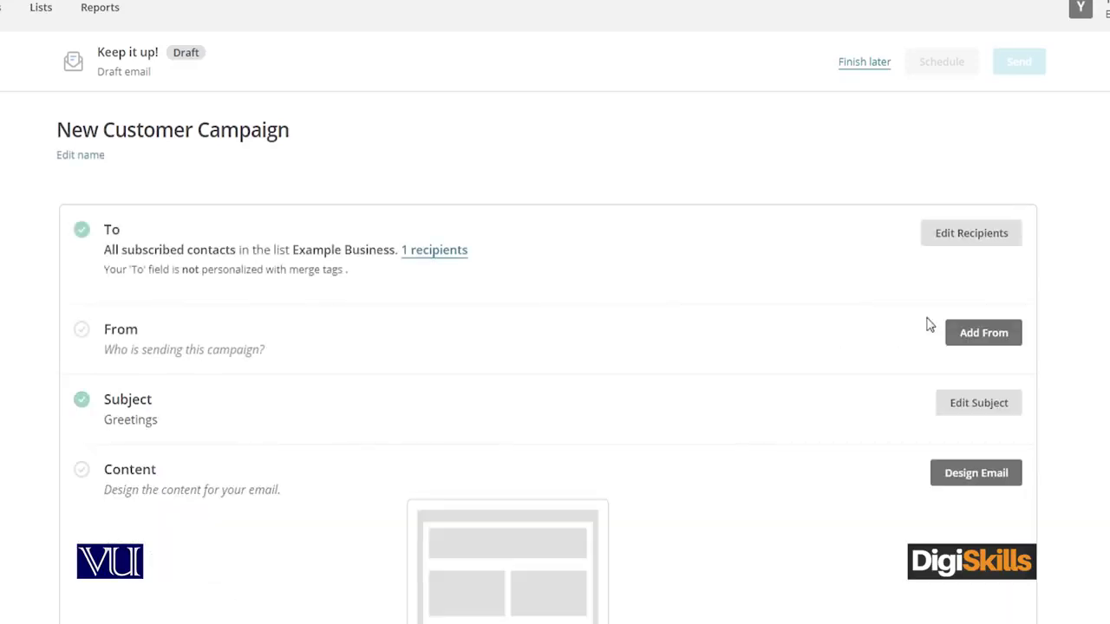
Step: Set the sender name to Company ABC, enter the company's email address as the sender address, and save the From details
left_click(982, 338)
left_click(268, 413)
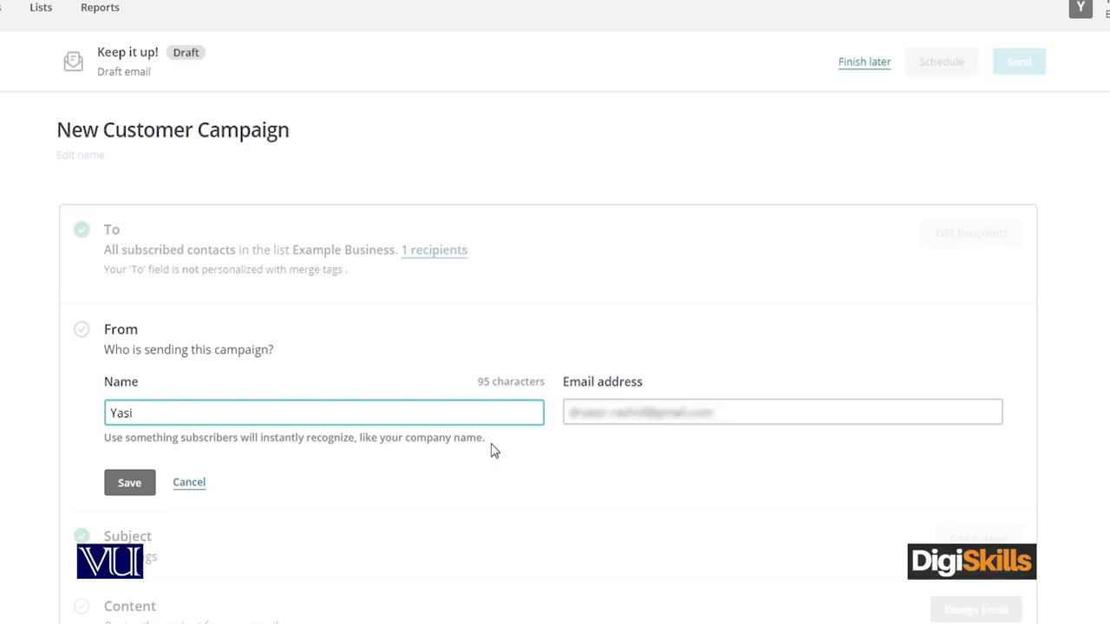
key("BackSpace")
key("BackSpace")
type("Company ABC")
left_click(763, 410)
double_click(598, 412)
type("compan")
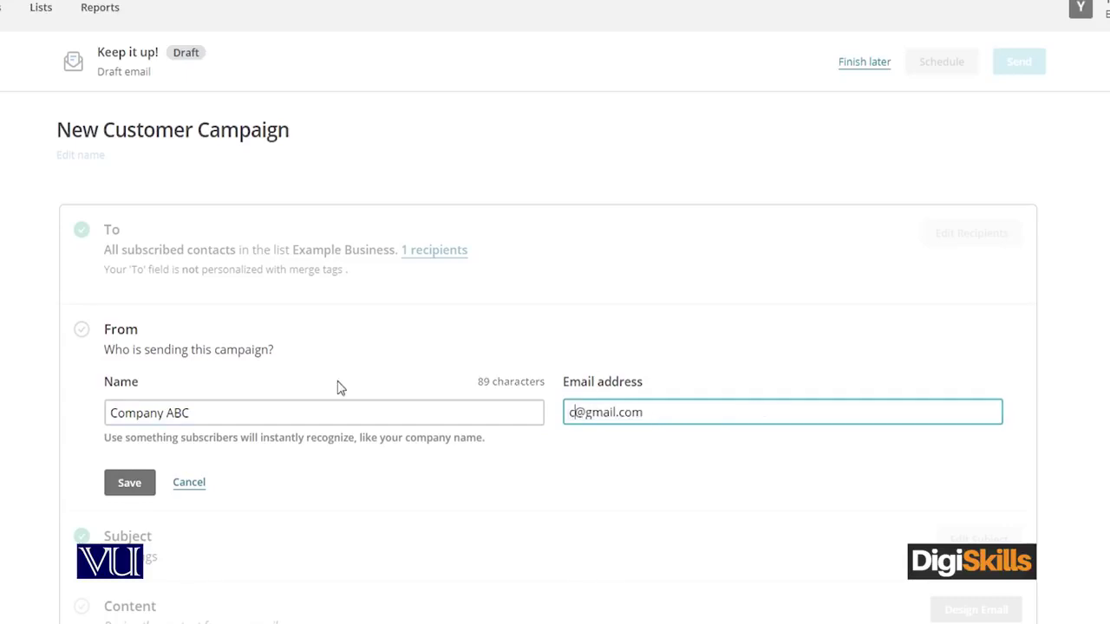
type("yabc")
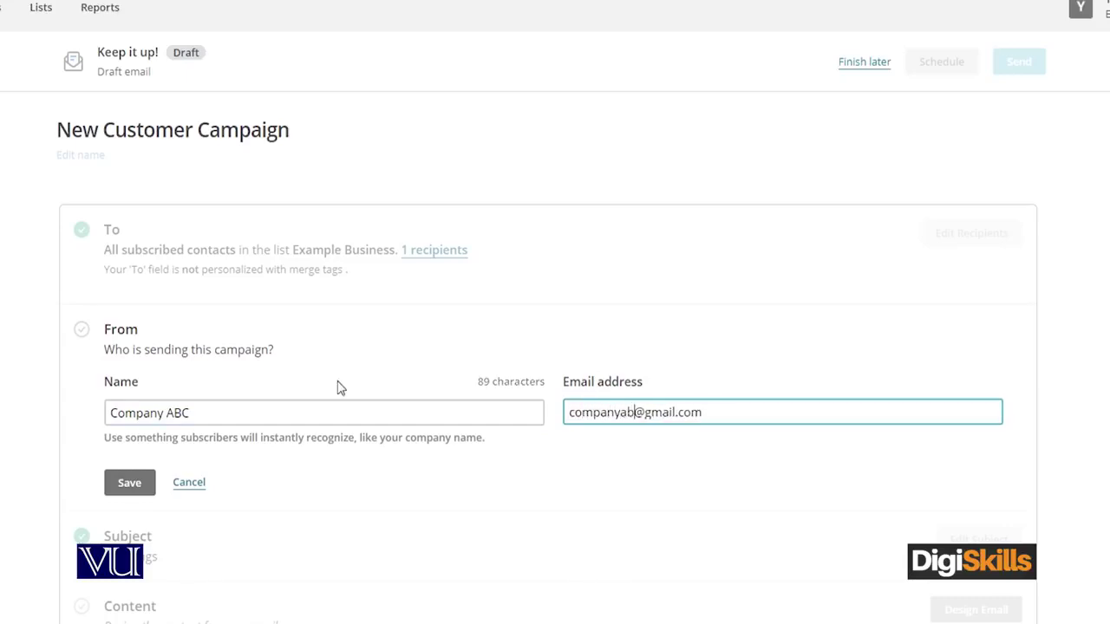
left_click(147, 484)
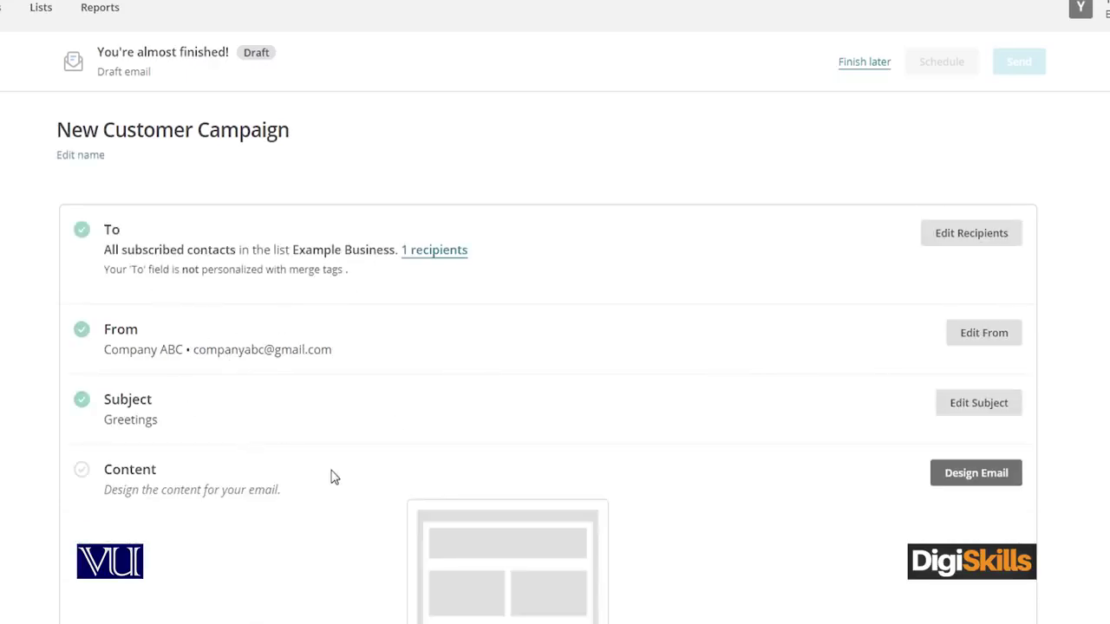
Step: Review the campaign's sharing and tracking sections, and start designing the email content
scroll(332, 476, "down", 1)
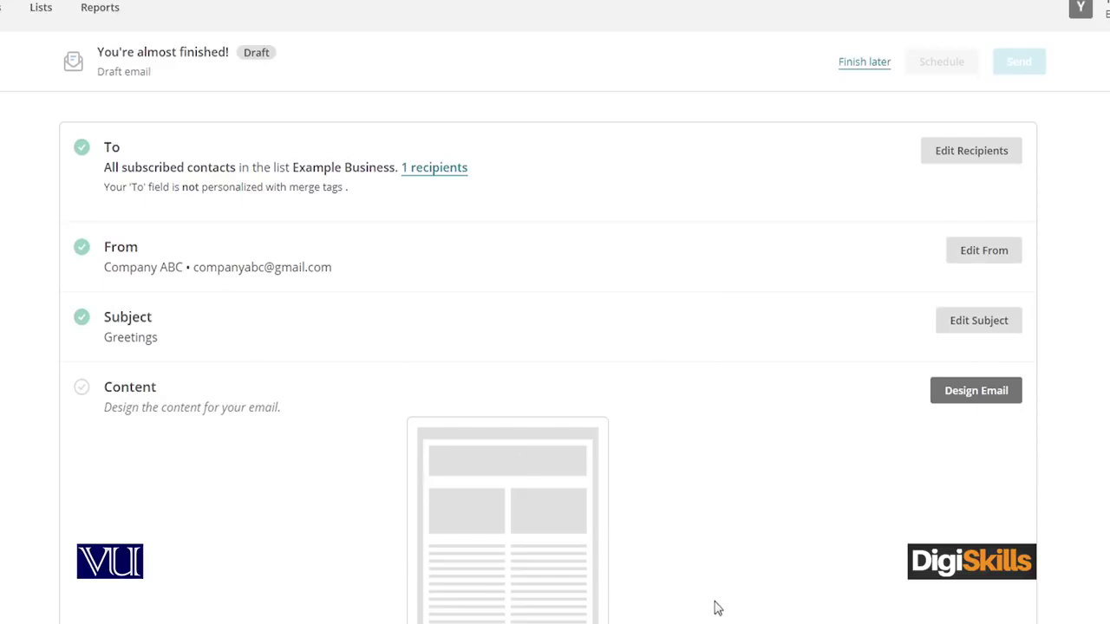
scroll(698, 612, "down", 1)
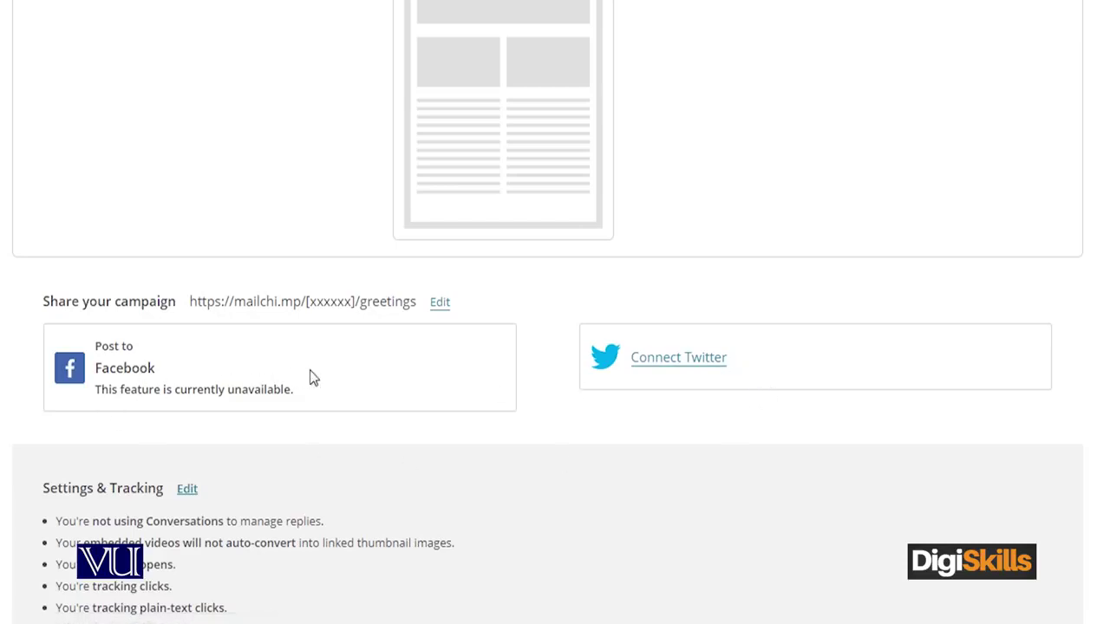
scroll(483, 411, "up", 5)
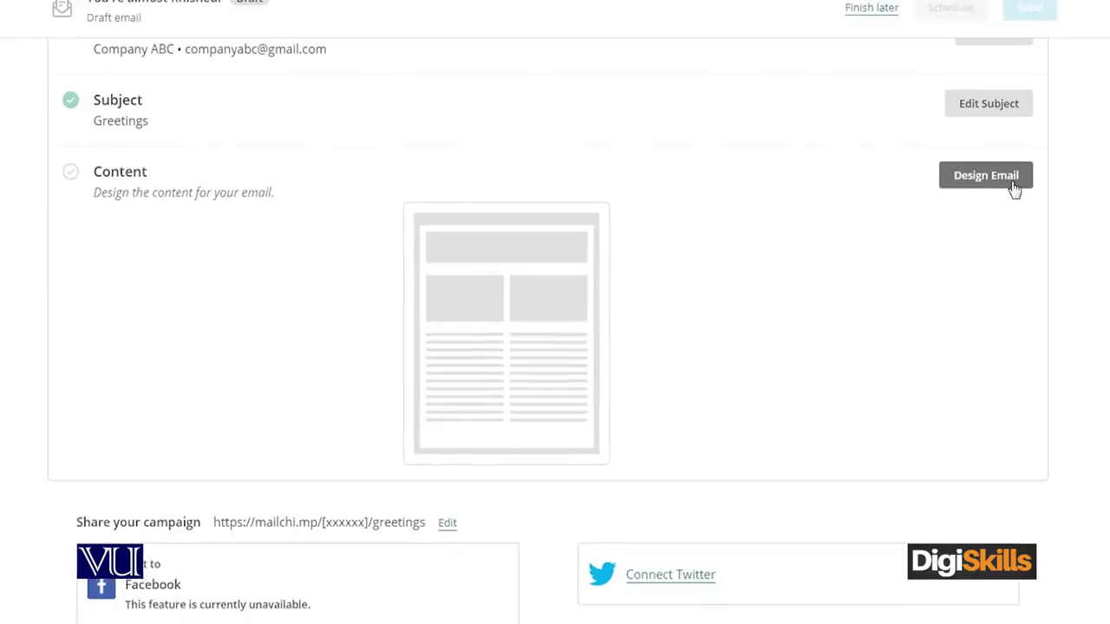
left_click(1002, 234)
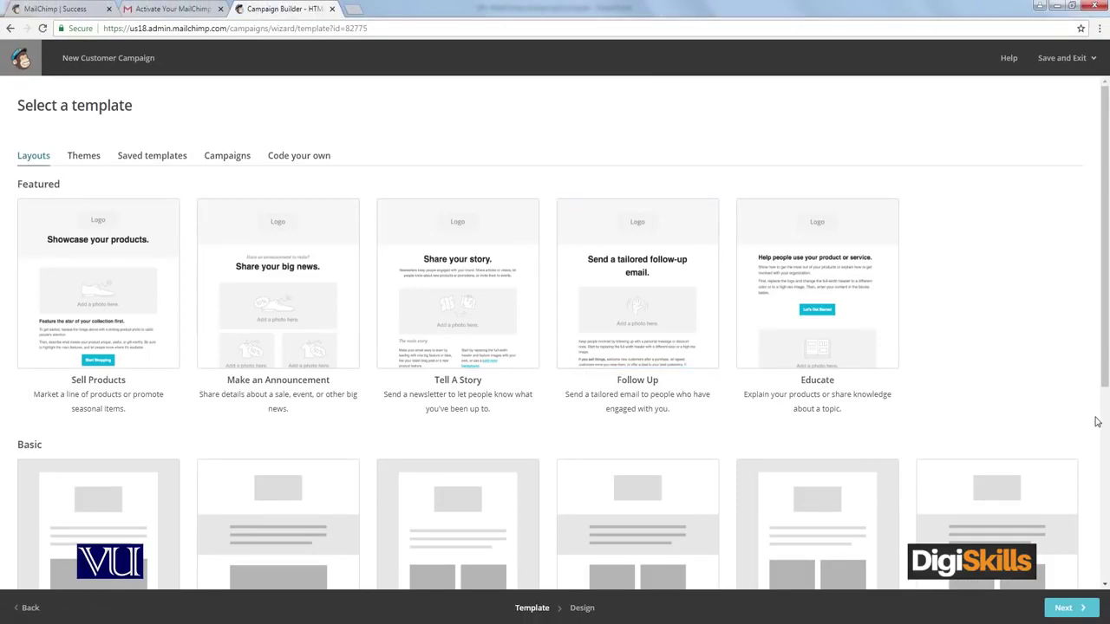
Step: Browse the layouts and themes, apply the New Collection theme as the email template, and look through its content down to the footer
scroll(770, 513, "down", 3)
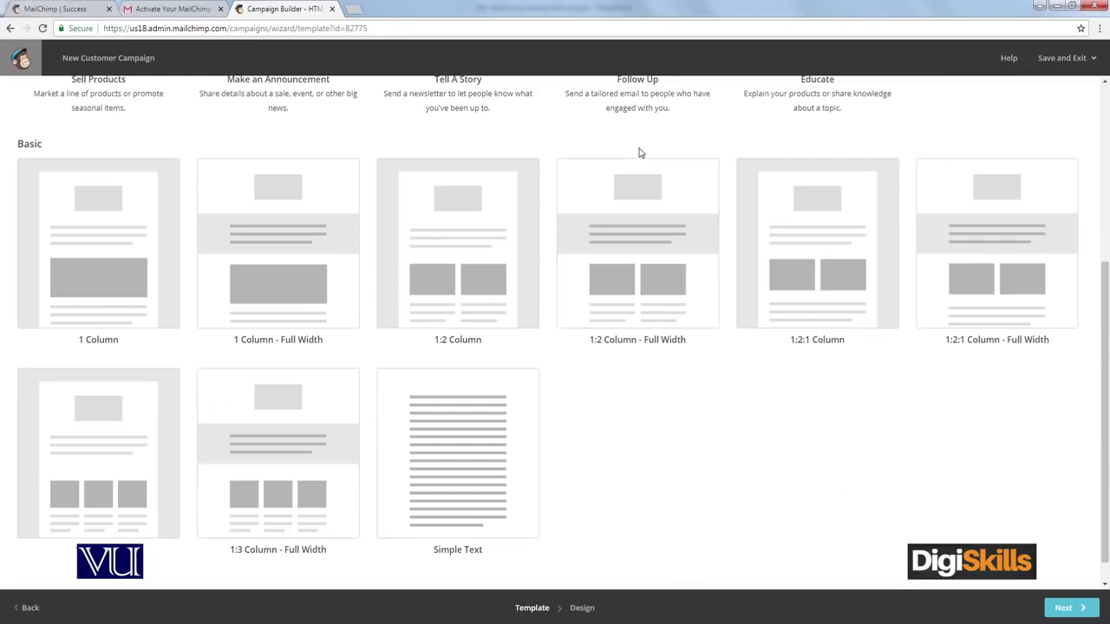
scroll(778, 280, "up", 1)
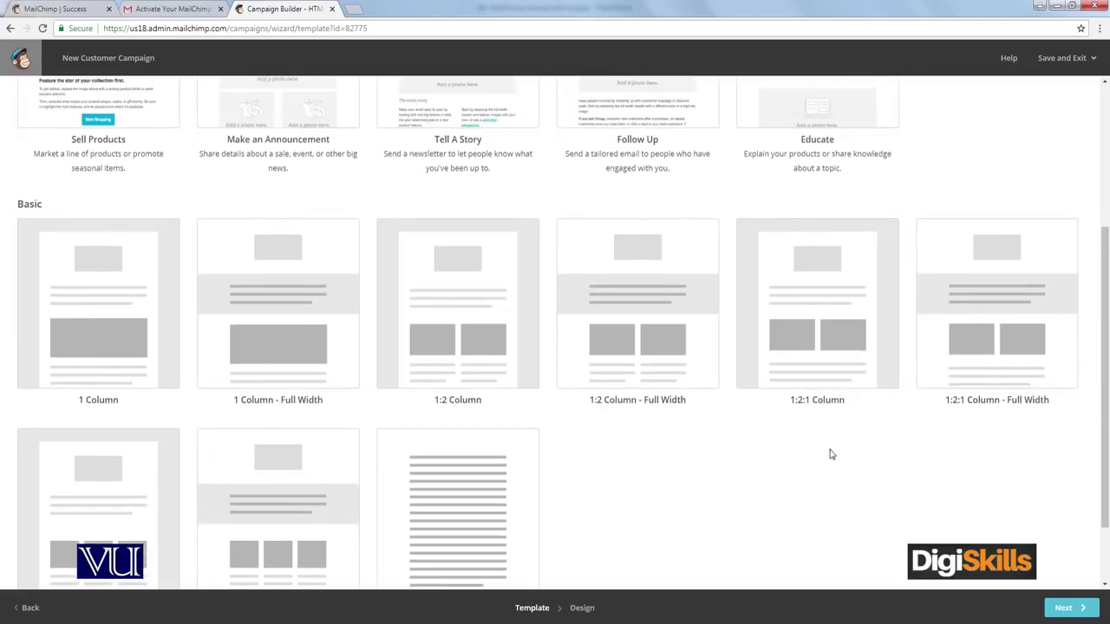
scroll(753, 492, "up", 2)
scroll(436, 384, "up", 2)
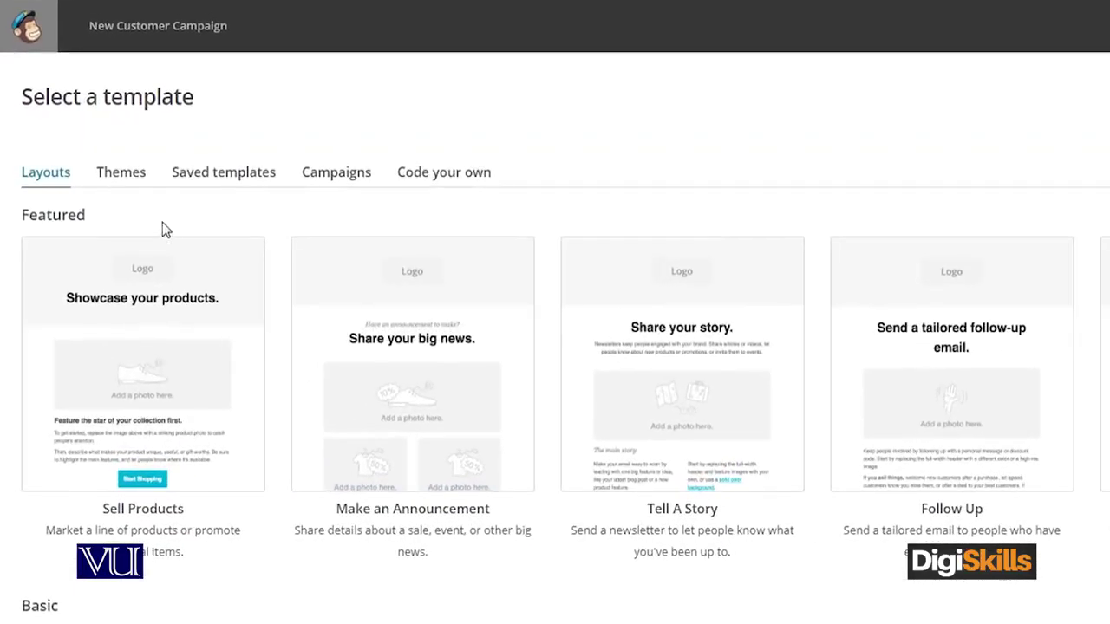
left_click(109, 173)
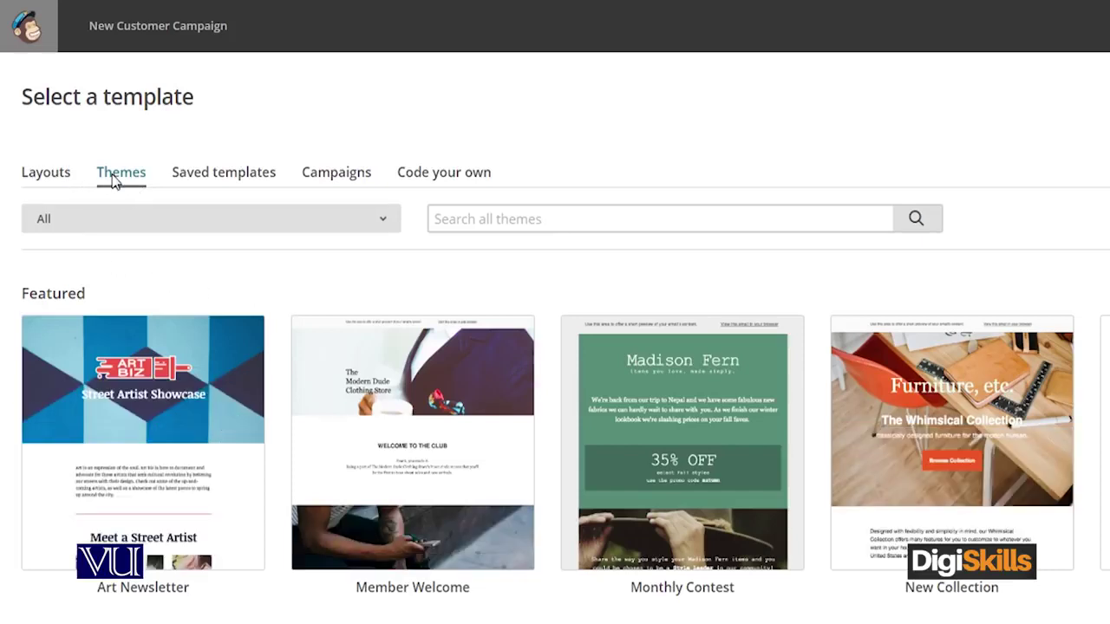
scroll(321, 382, "down", 6)
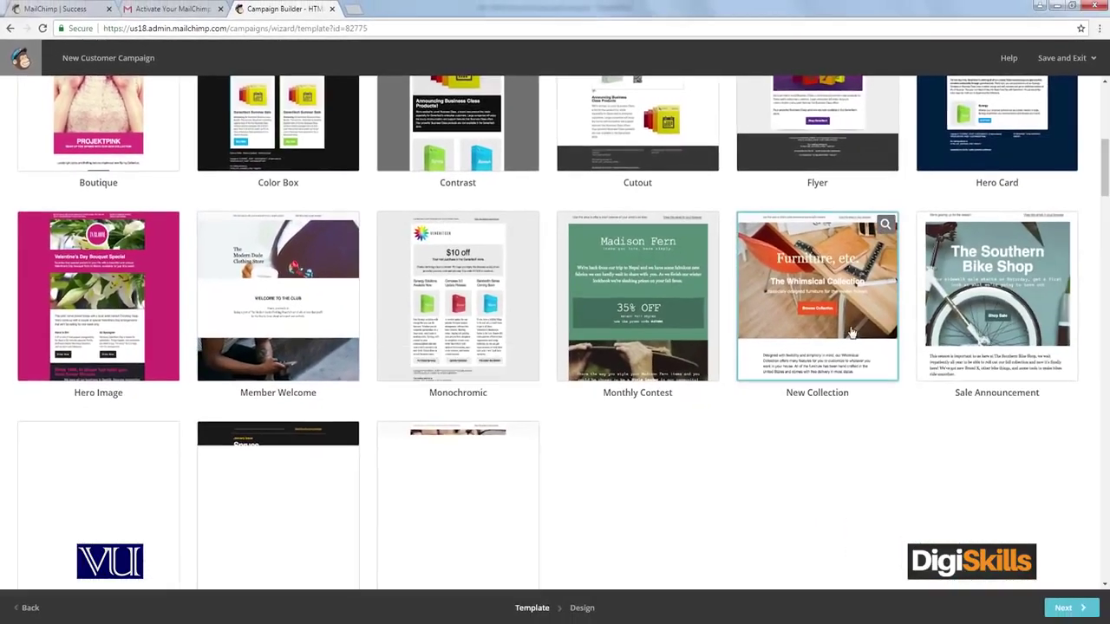
scroll(1052, 449, "down", 1)
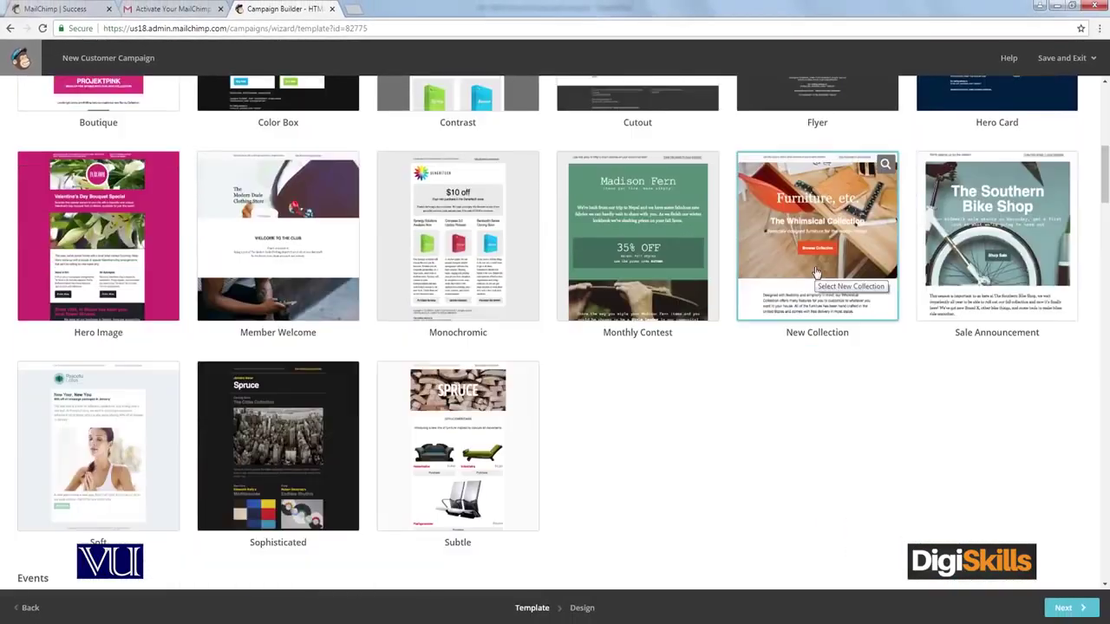
left_click(815, 230)
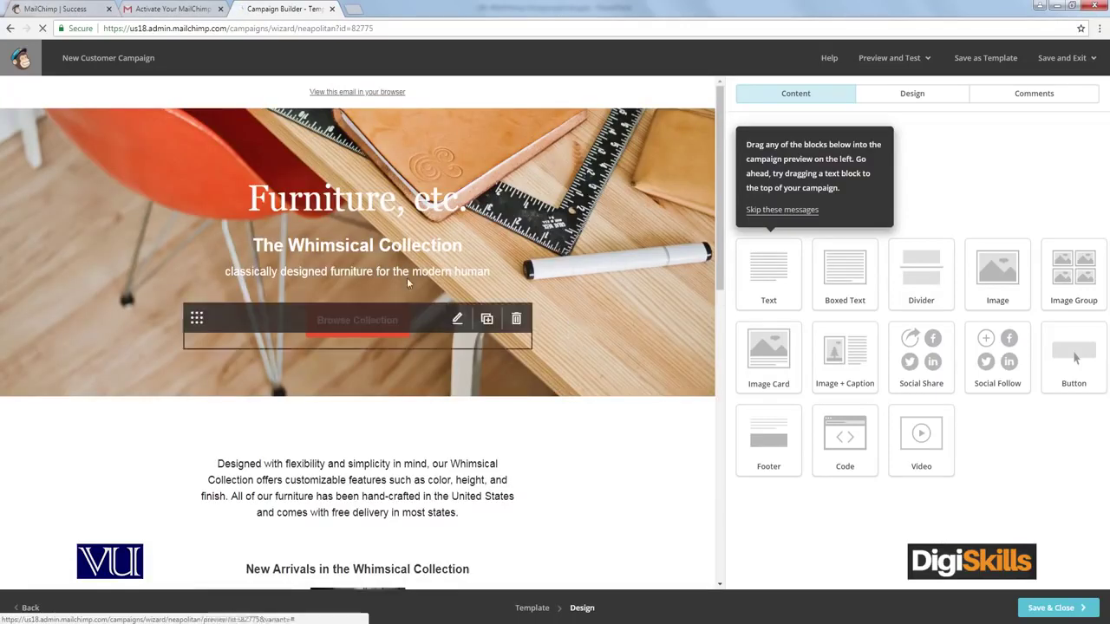
scroll(561, 479, "down", 6)
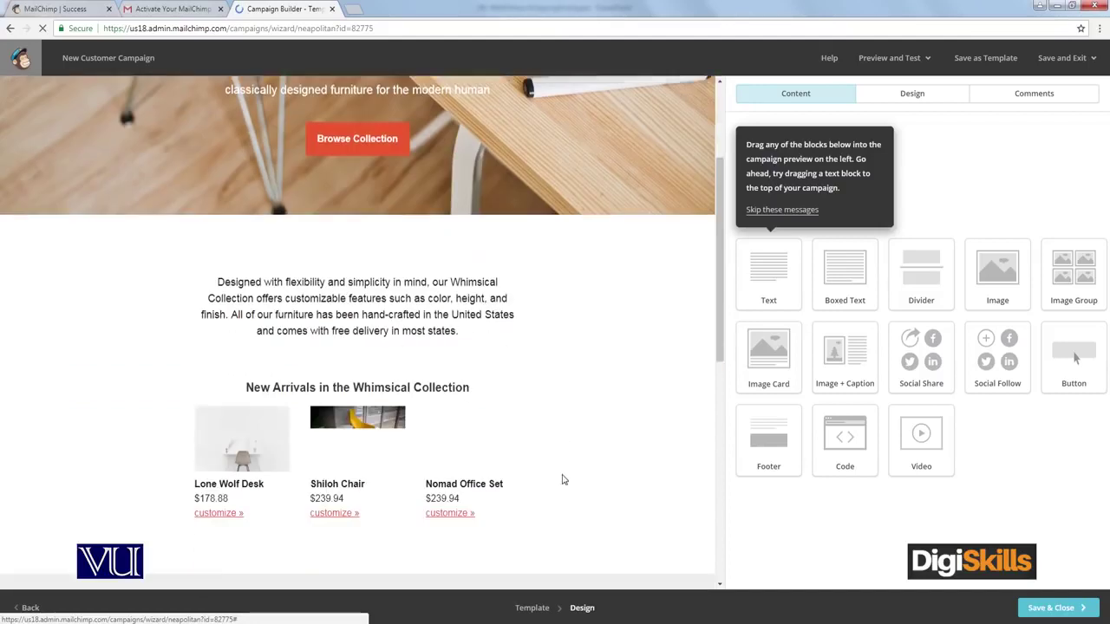
scroll(561, 478, "down", 2)
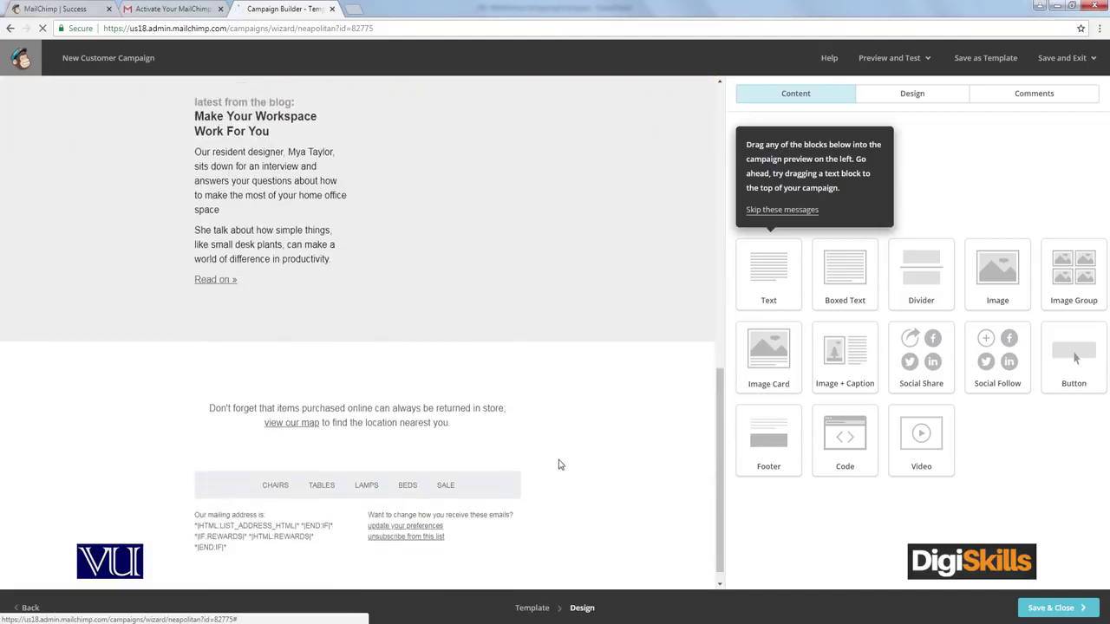
Step: Look through the email template and replace the banner heading "Furniture, etc." with "Company ABC"
scroll(559, 504, "up", 3)
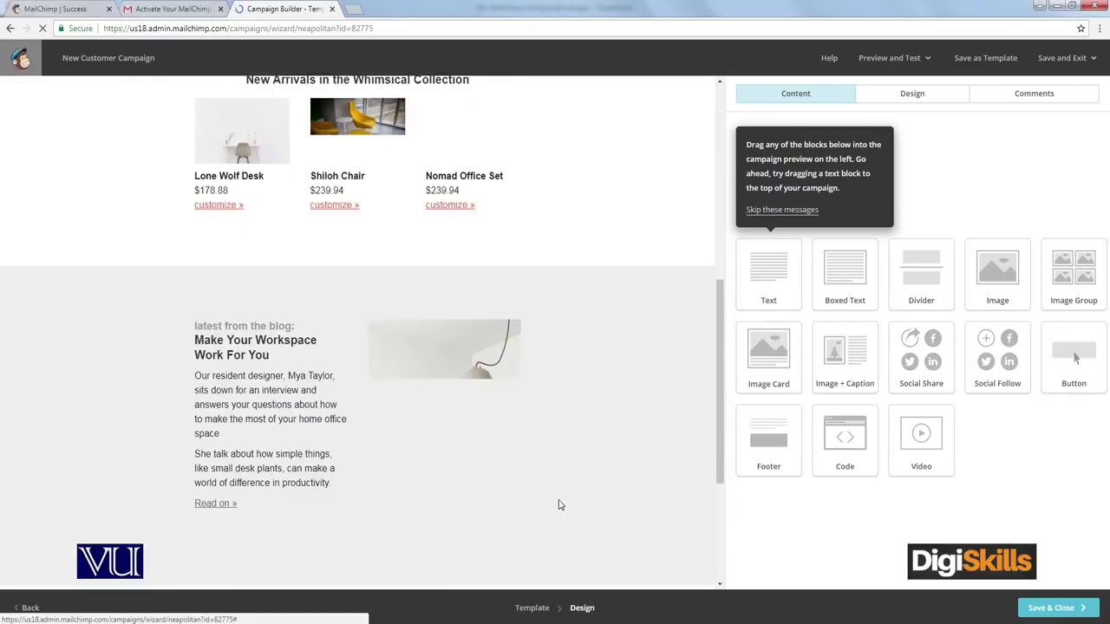
scroll(559, 504, "up", 2)
scroll(559, 504, "up", 3)
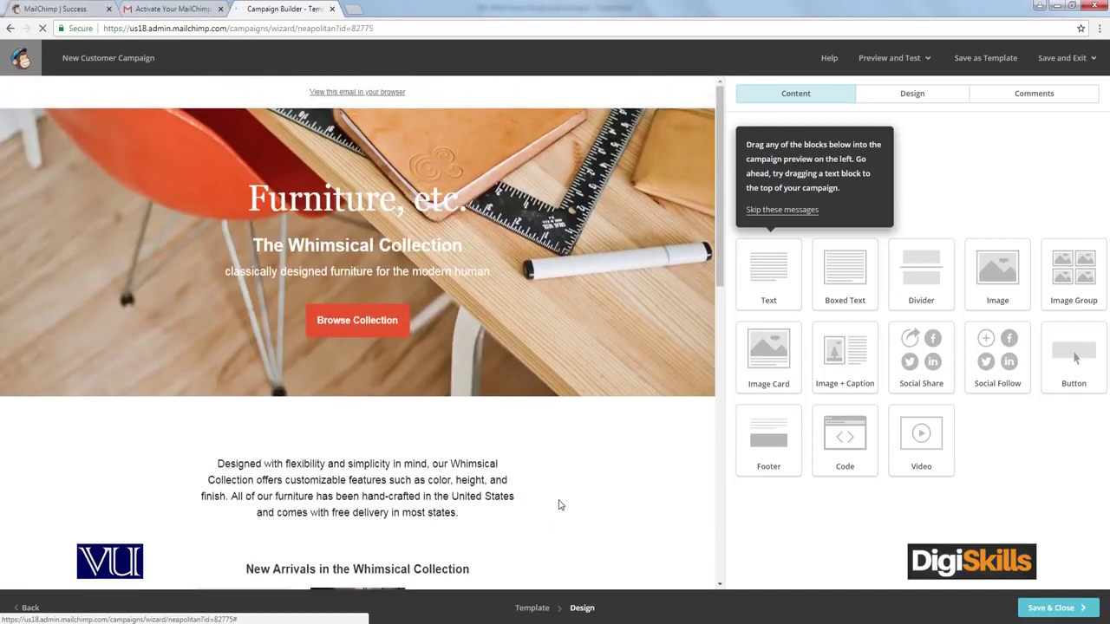
scroll(559, 505, "down", 3)
scroll(559, 504, "down", 3)
scroll(559, 504, "up", 6)
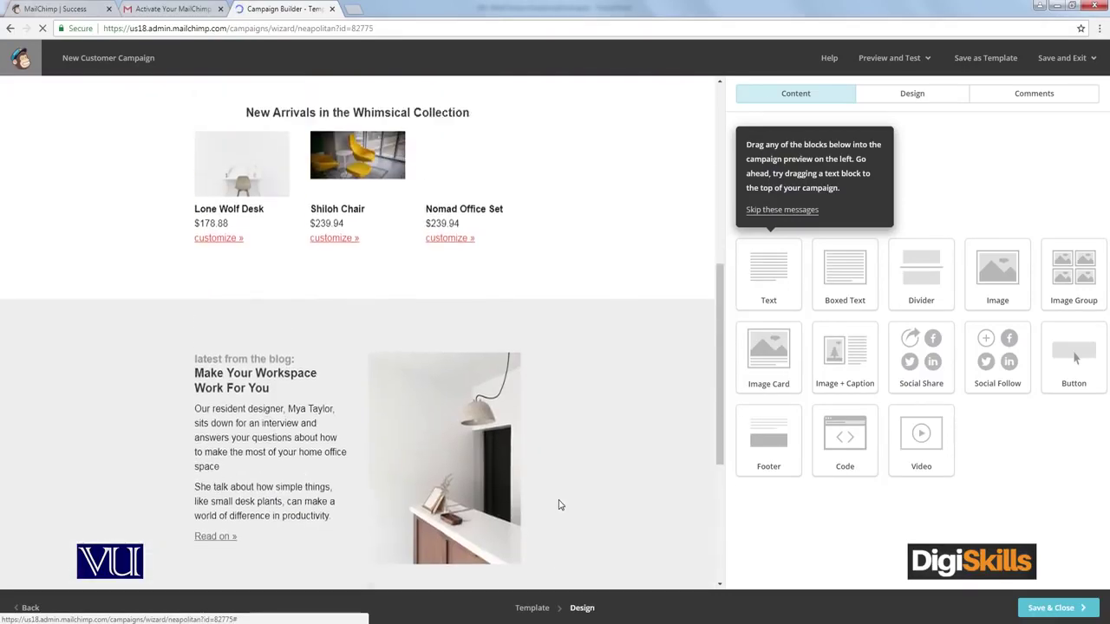
mouse_move(372, 277)
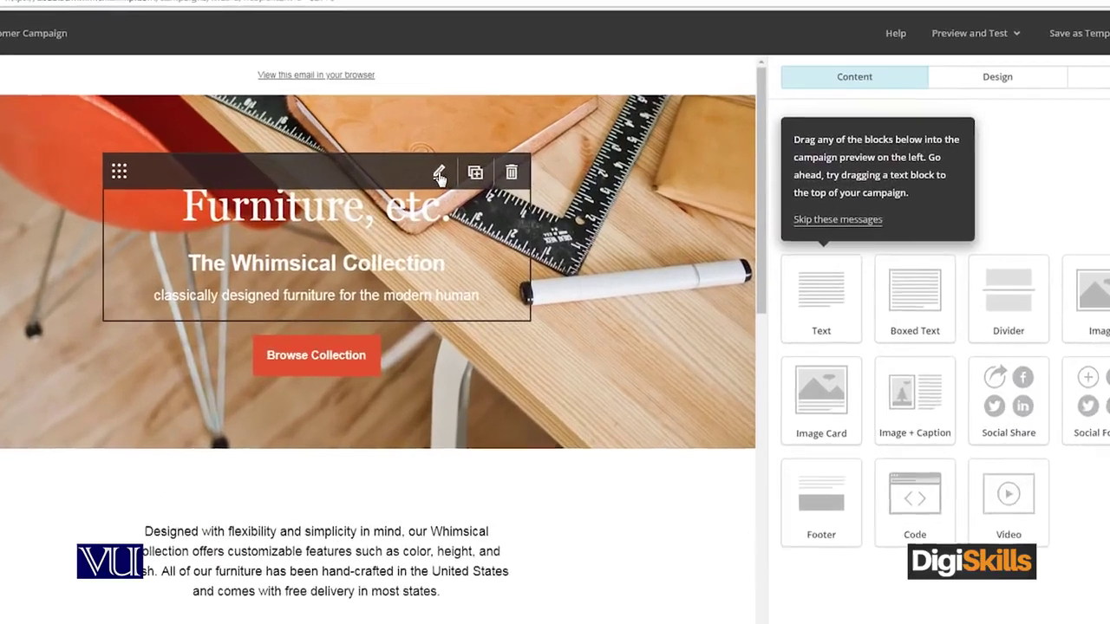
left_click(457, 172)
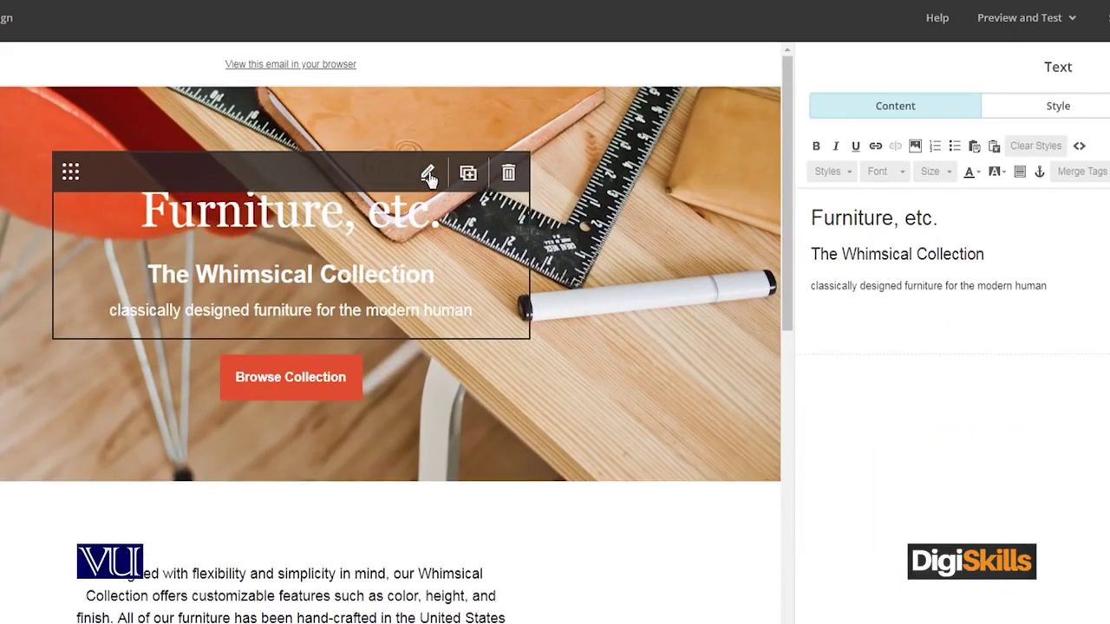
left_click(956, 222)
key("shift+Home")
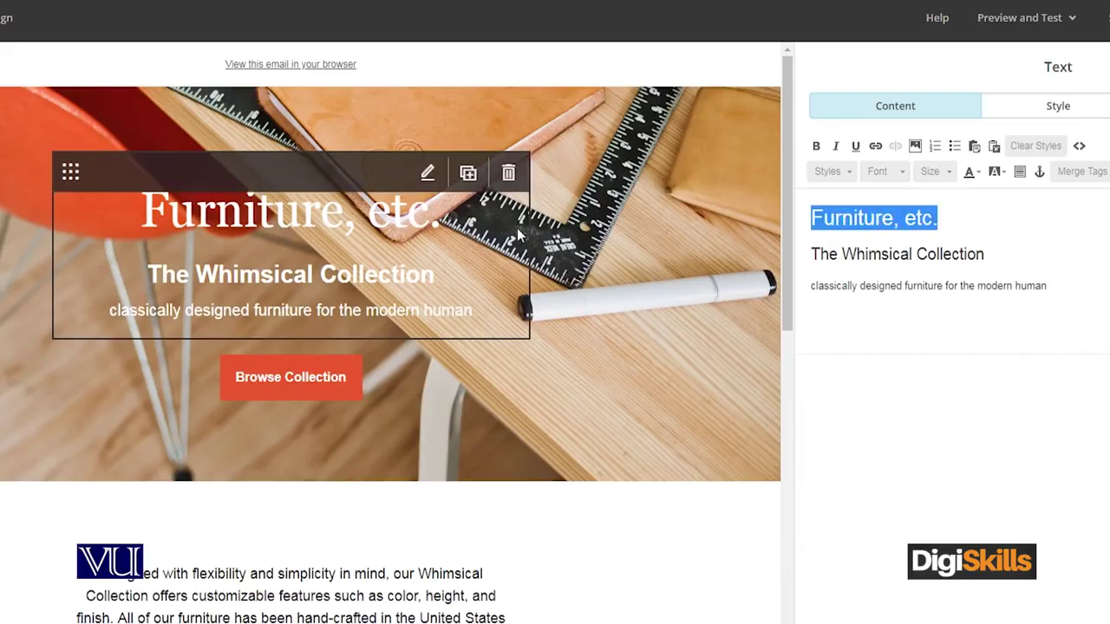
type("Company ABC")
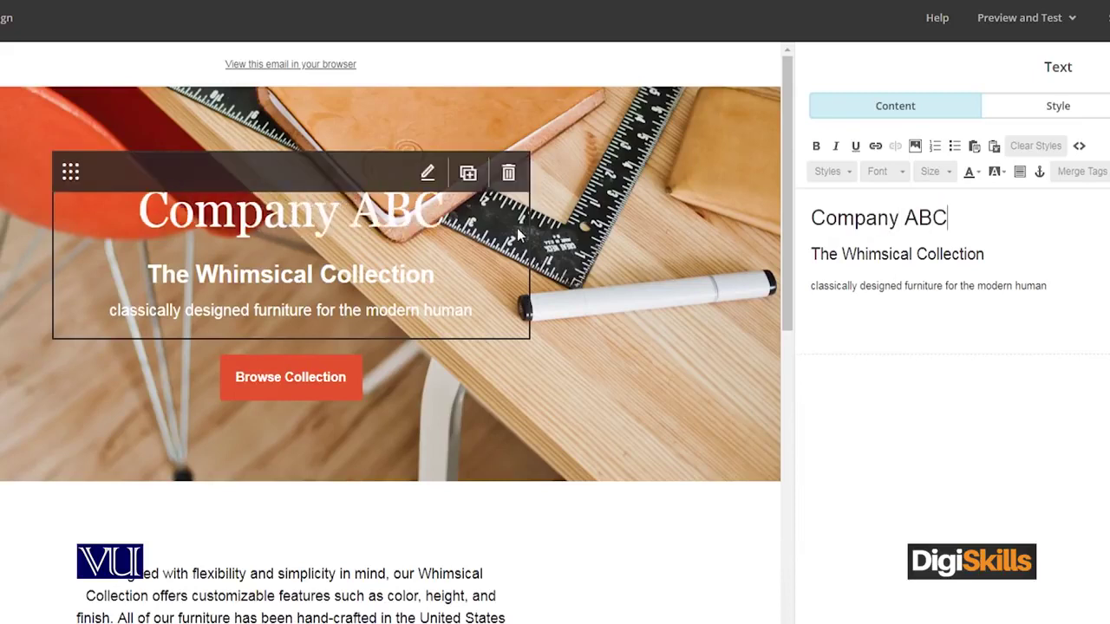
Step: Change the banner subheading to "Winter Collection", check the text style options, and save and close the text block
key("Down")
key("End")
key("shift+Home")
type("Win")
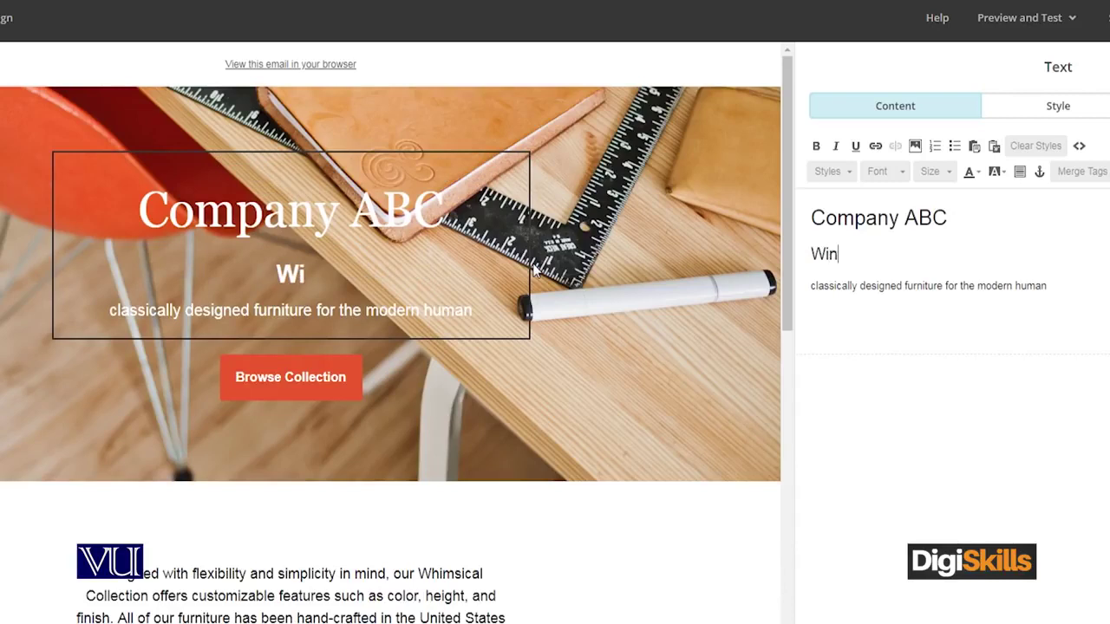
type("ter Collection")
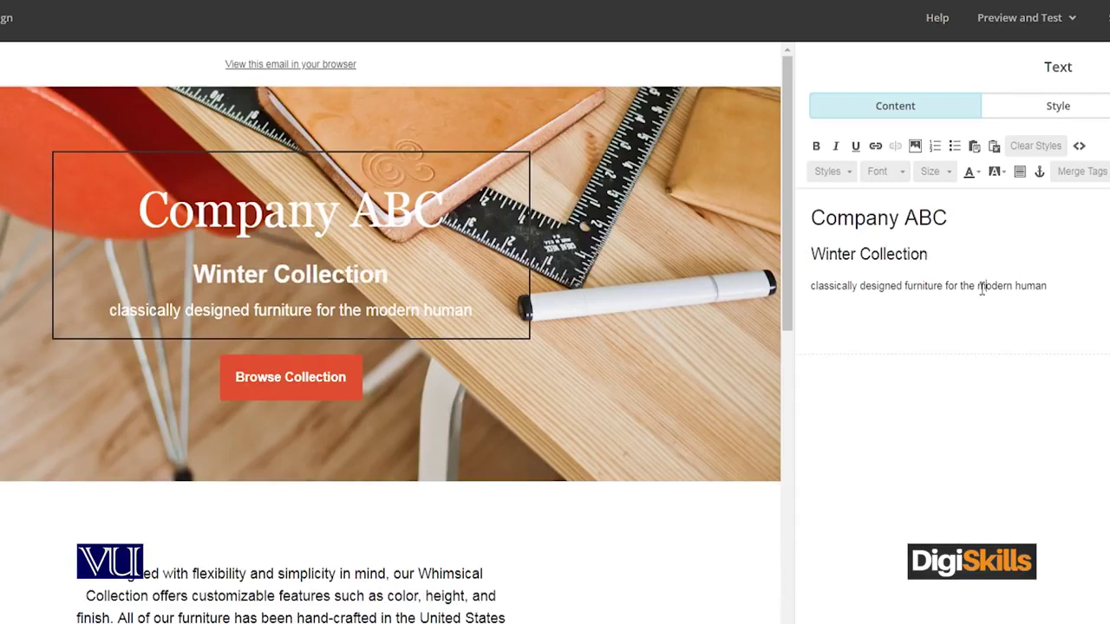
left_click(1057, 106)
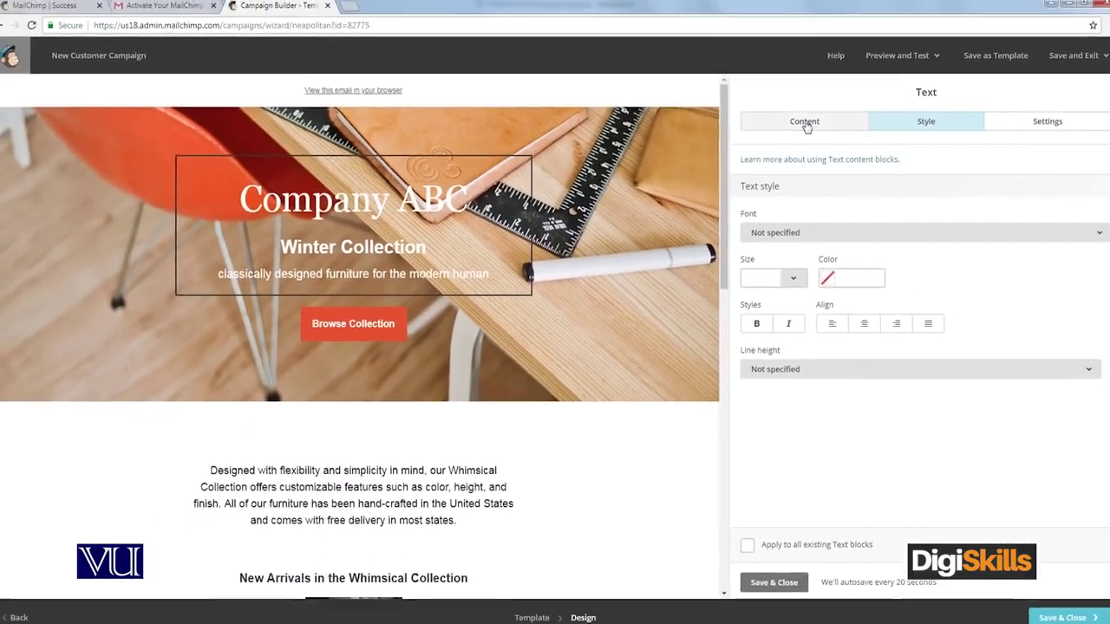
left_click(785, 120)
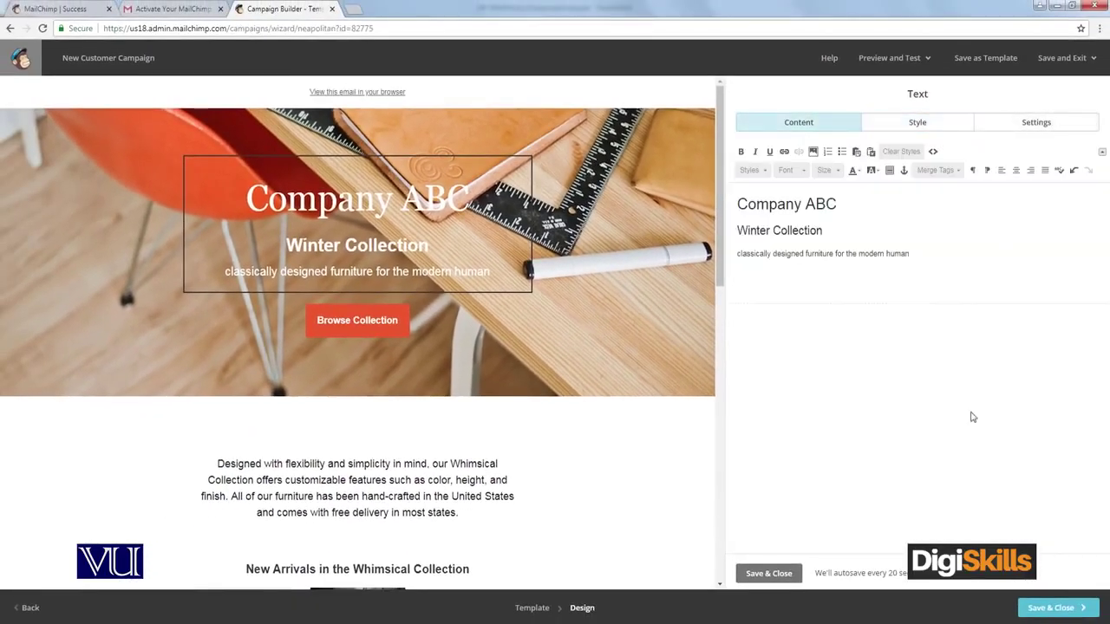
left_click(781, 580)
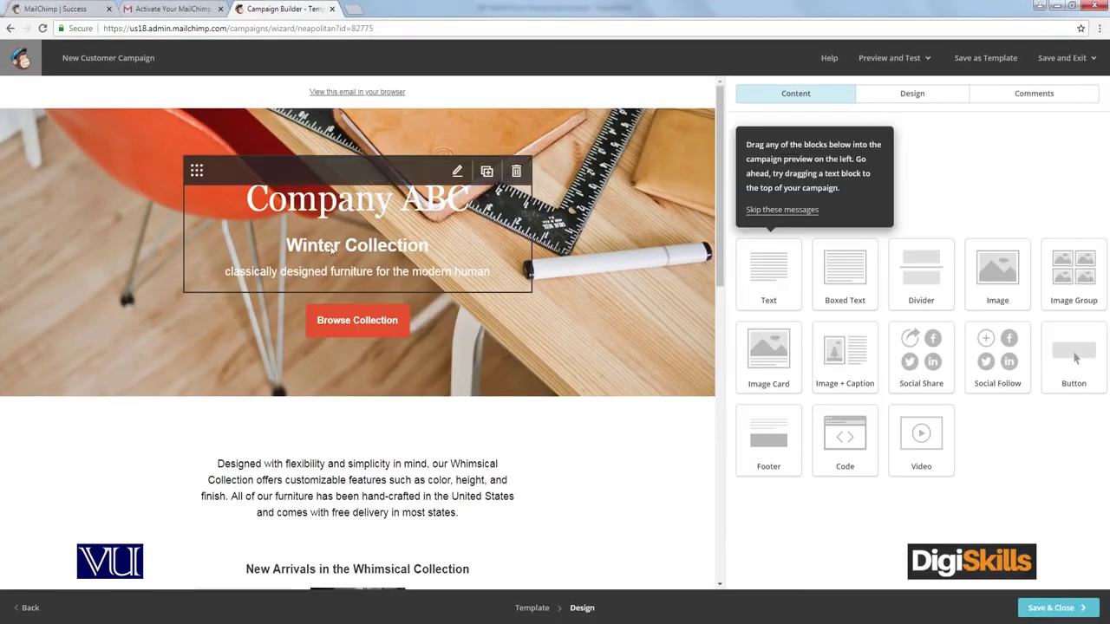
Step: Duplicate the Shiloh Chair block, open the file library for replacing the copy's image, and return to the email design
scroll(380, 333, "down", 2)
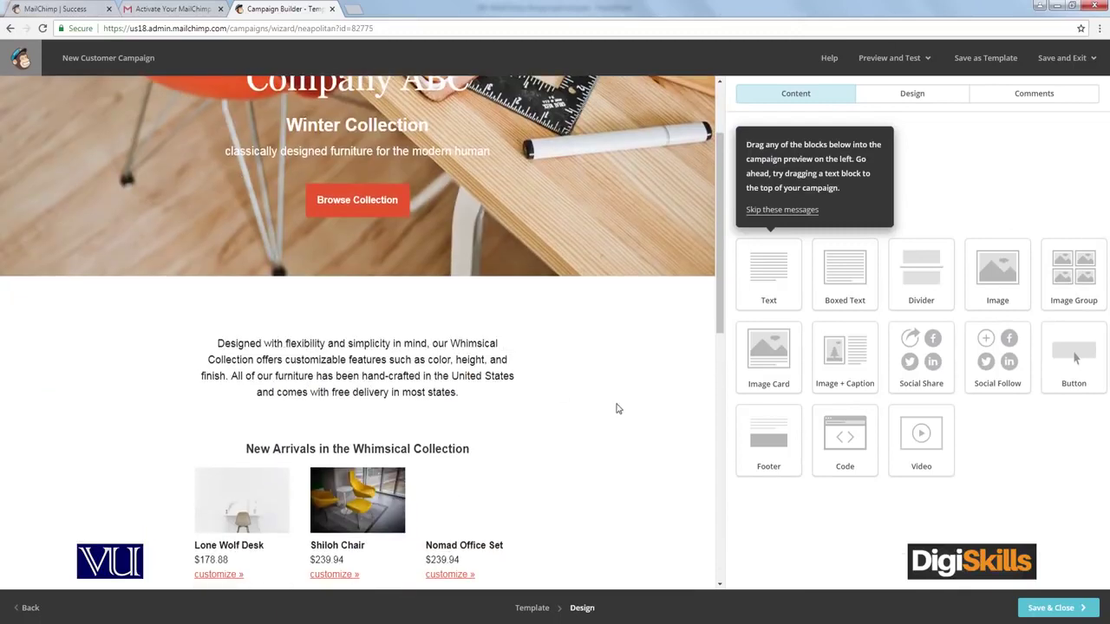
scroll(620, 412, "down", 1)
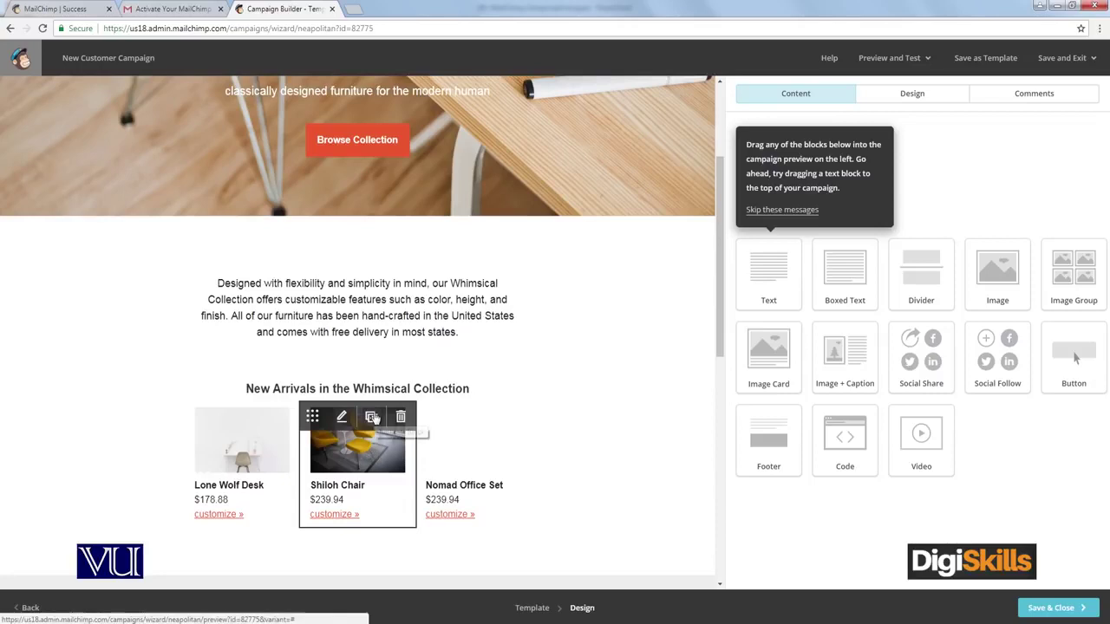
left_click(371, 419)
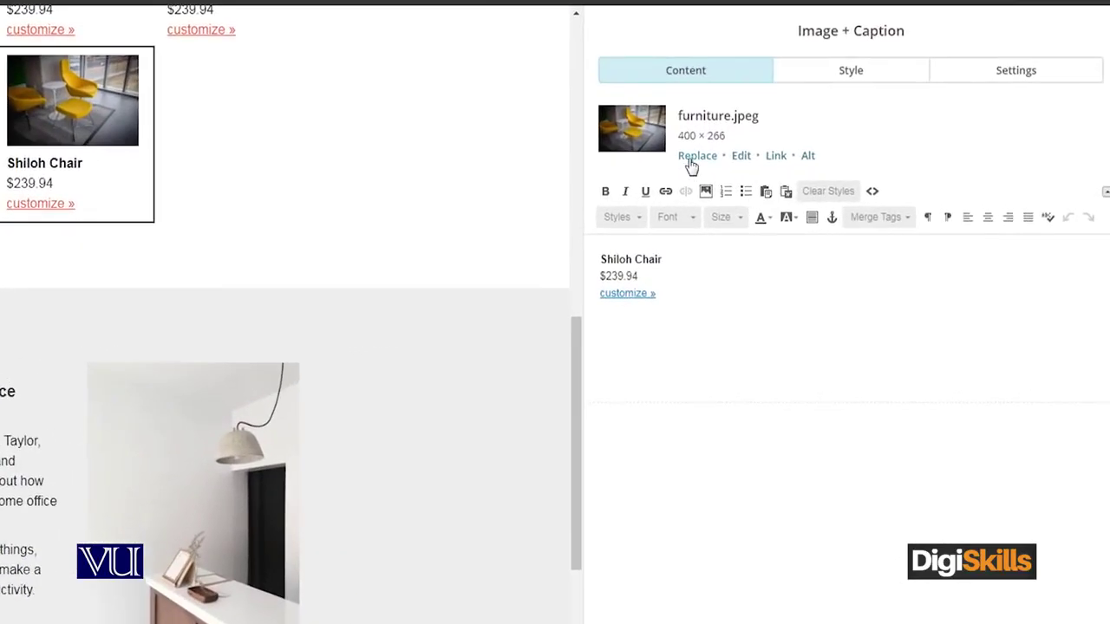
left_click(686, 156)
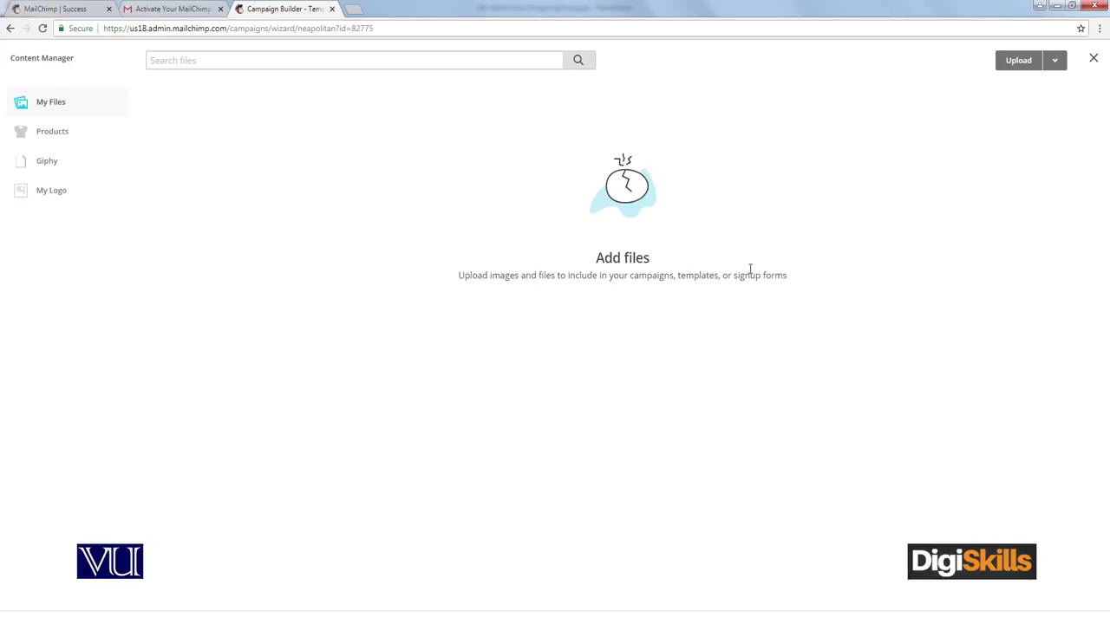
left_click(10, 29)
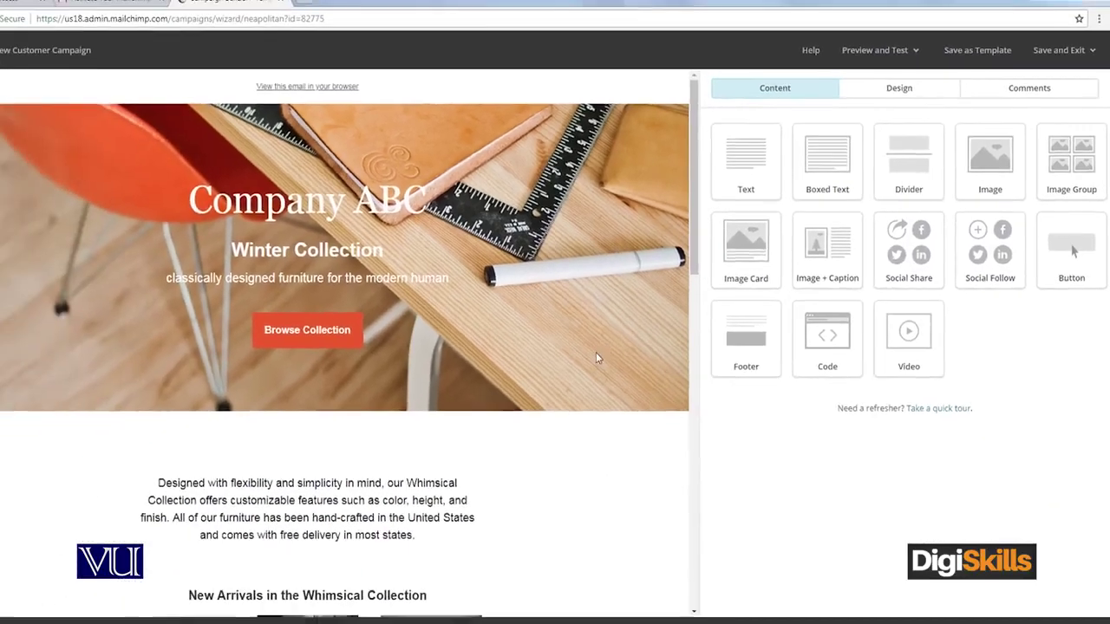
Step: Review the email design down to its footer, and save and close it to return to the campaign overview
scroll(320, 407, "down", 5)
scroll(416, 477, "down", 5)
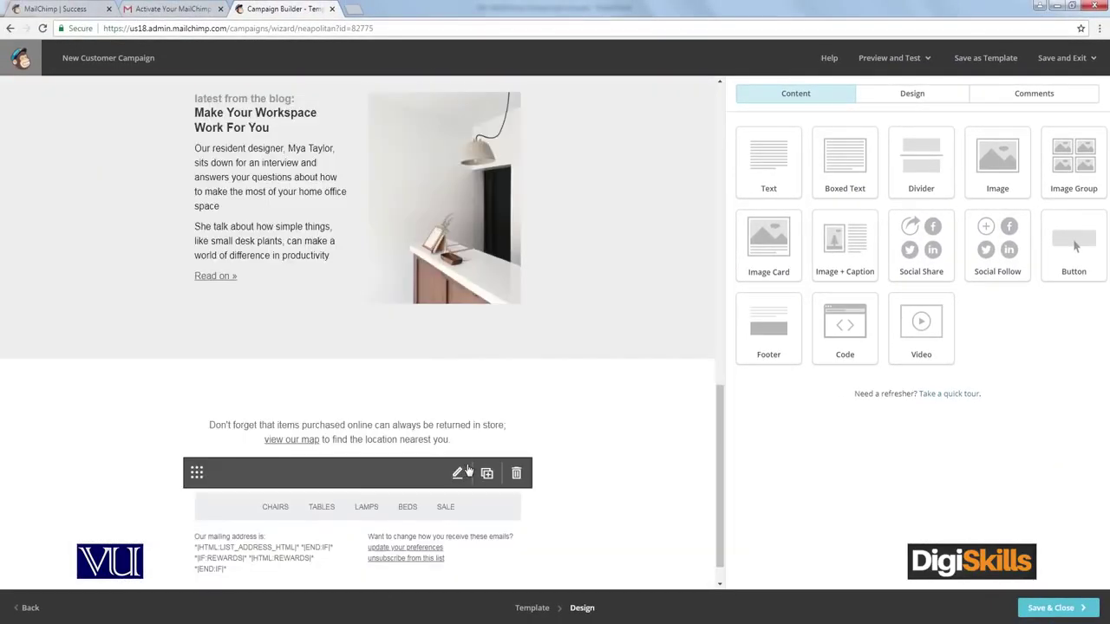
scroll(555, 459, "up", 1)
scroll(555, 416, "up", 12)
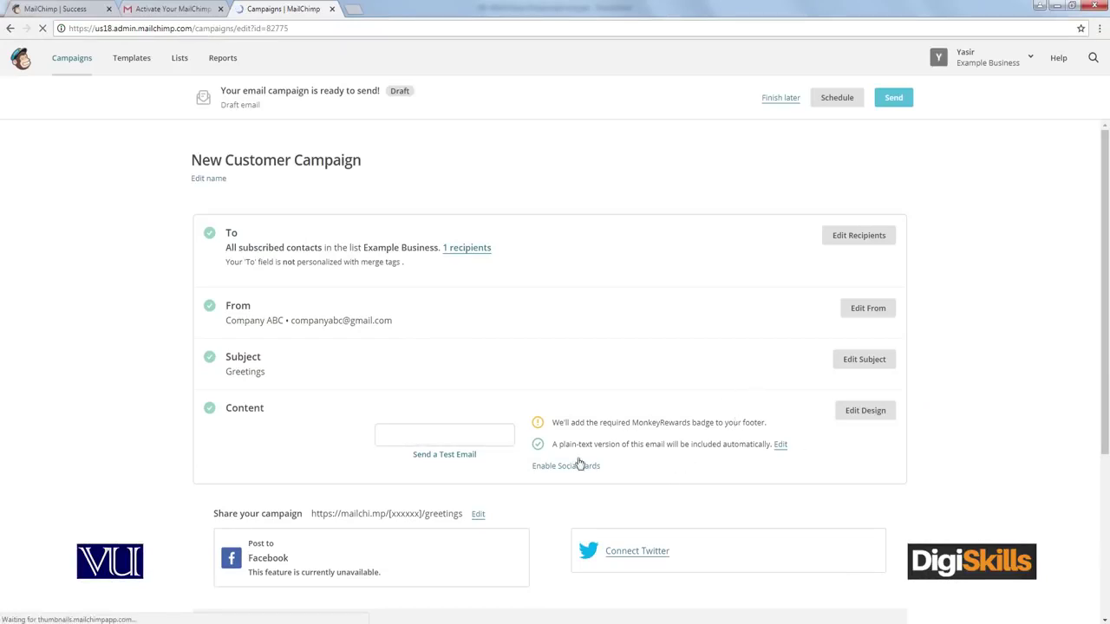
Step: Preview the full email in the desktop and mobile views, and close the preview
left_click(444, 433)
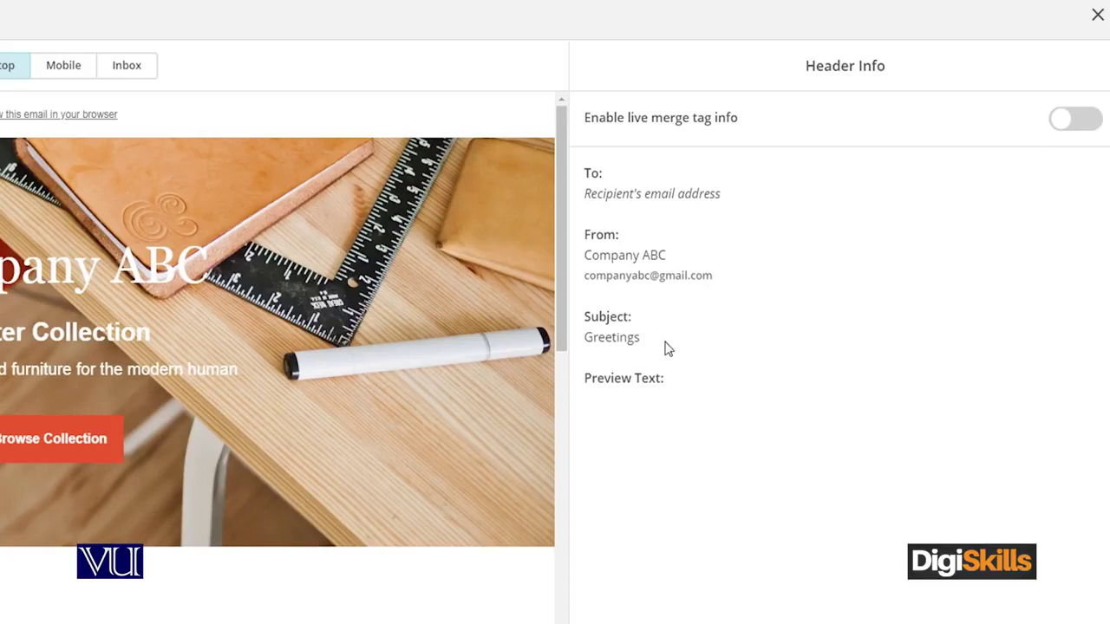
scroll(482, 440, "down", 10)
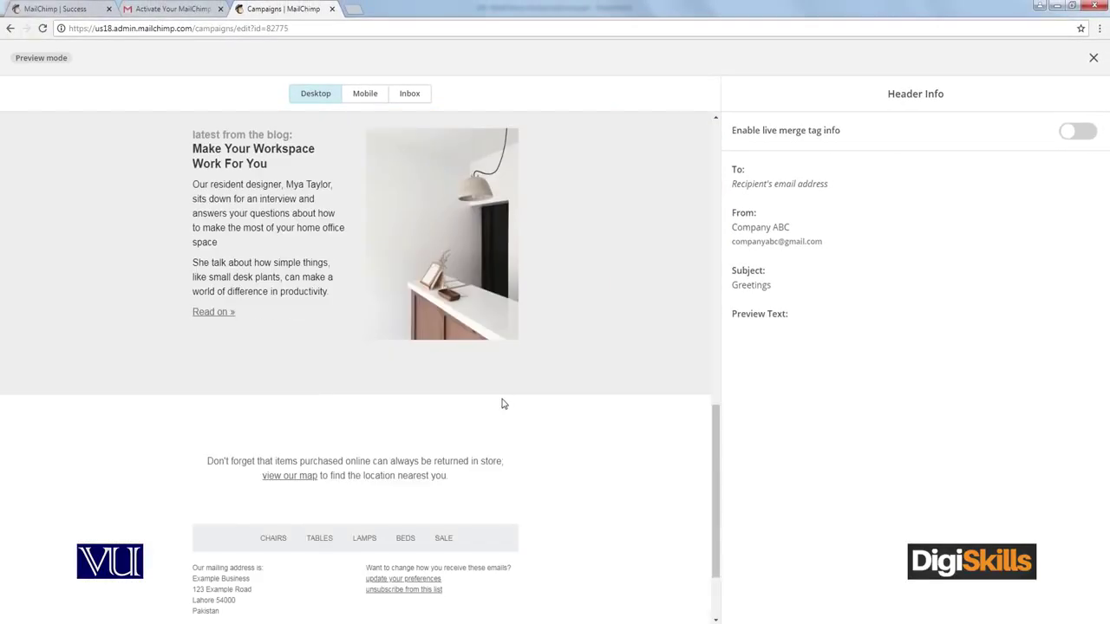
scroll(502, 398, "up", 15)
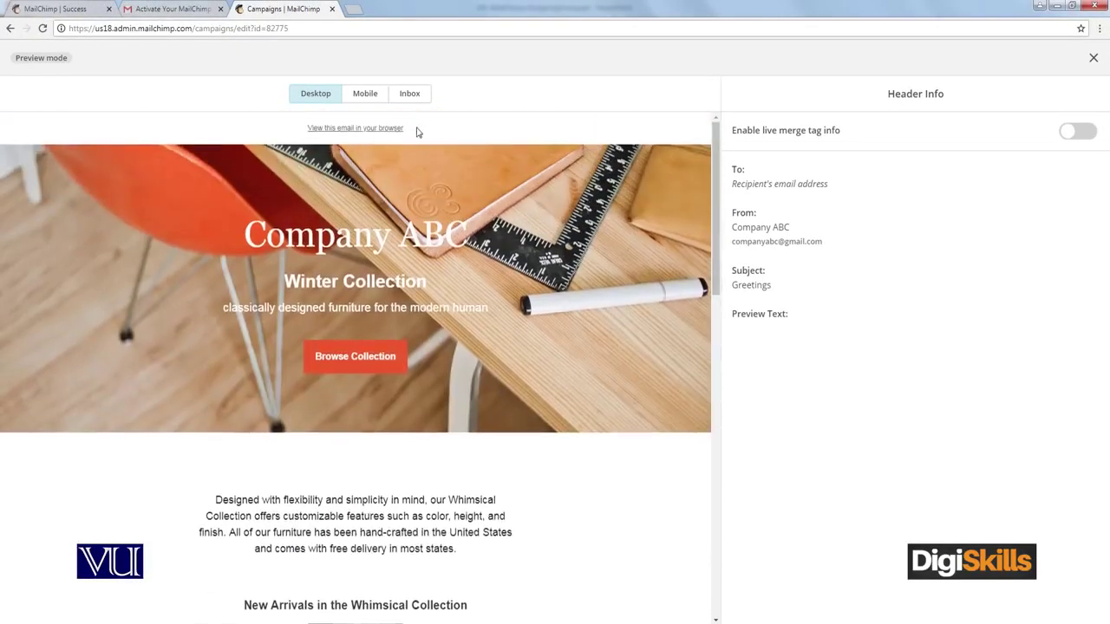
left_click(364, 96)
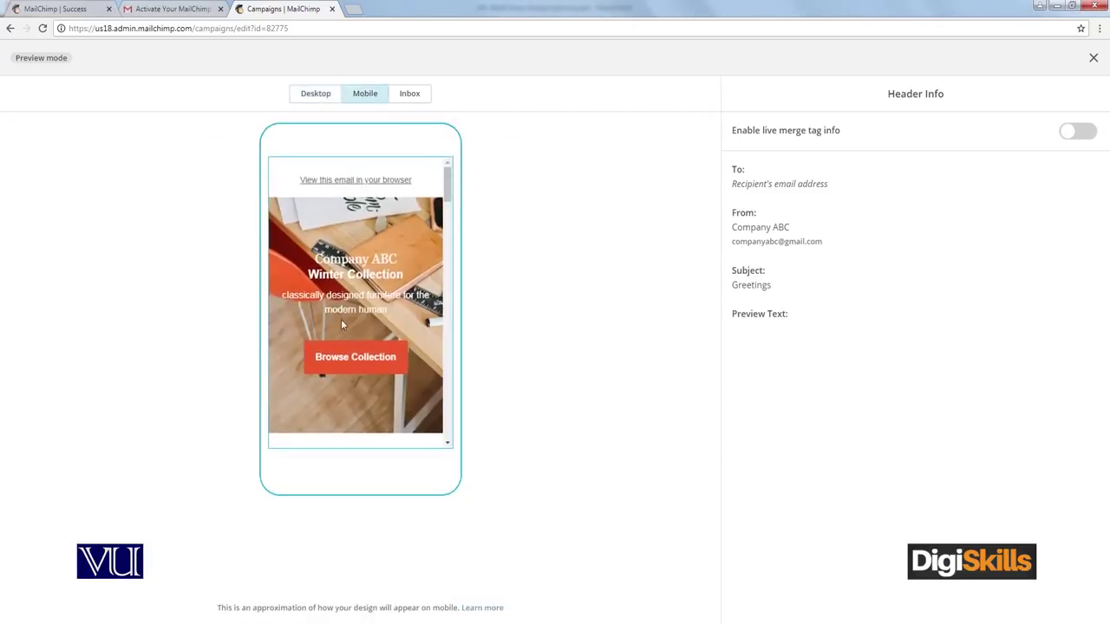
scroll(341, 324, "down", 5)
scroll(344, 324, "up", 5)
left_click(315, 97)
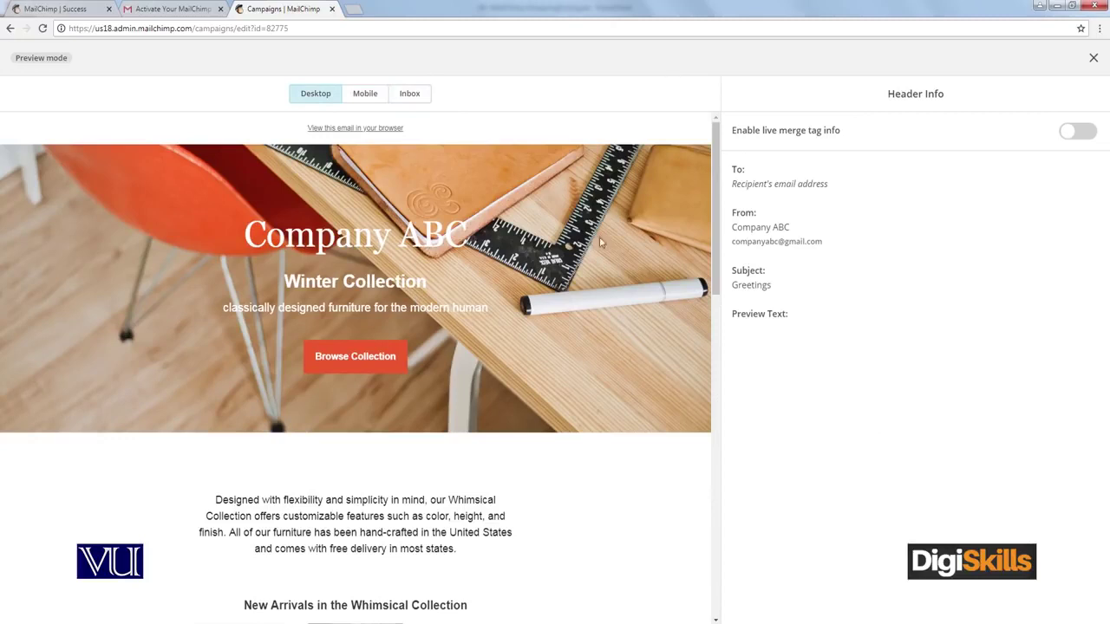
left_click(1092, 61)
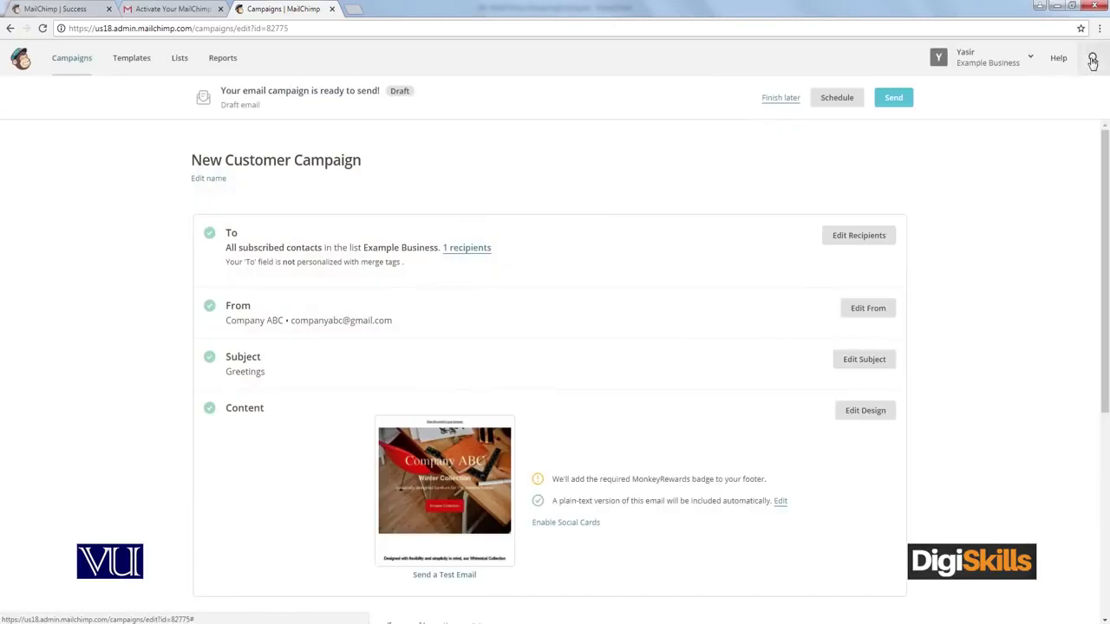
Step: Review the campaign overview through its sharing section and open the campaign's delivery schedule settings
scroll(691, 428, "down", 2)
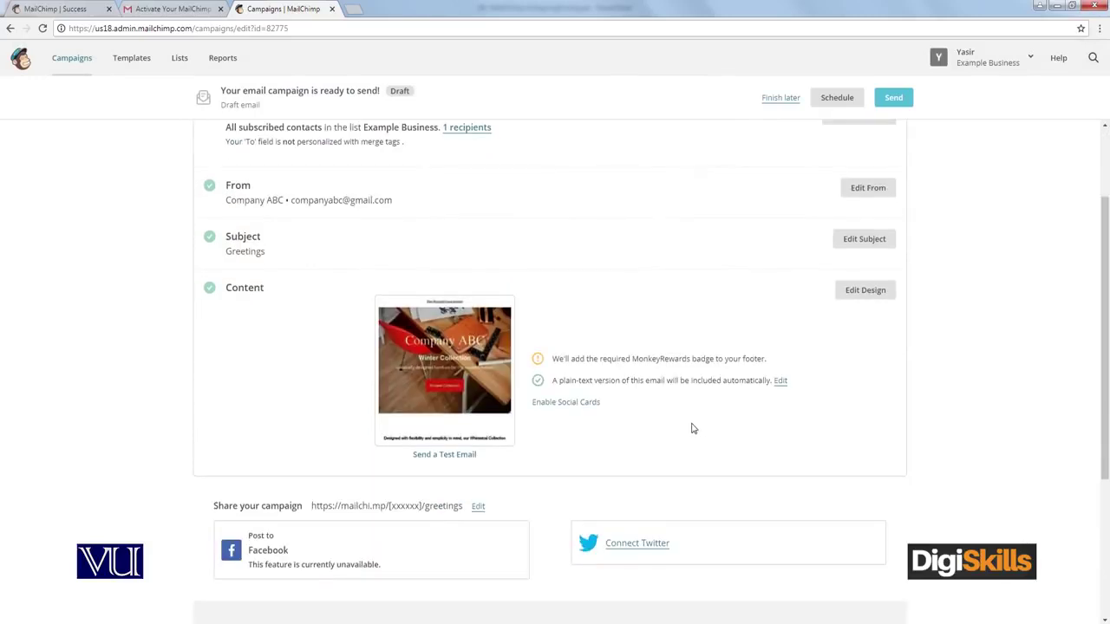
scroll(691, 427, "down", 2)
scroll(741, 256, "up", 5)
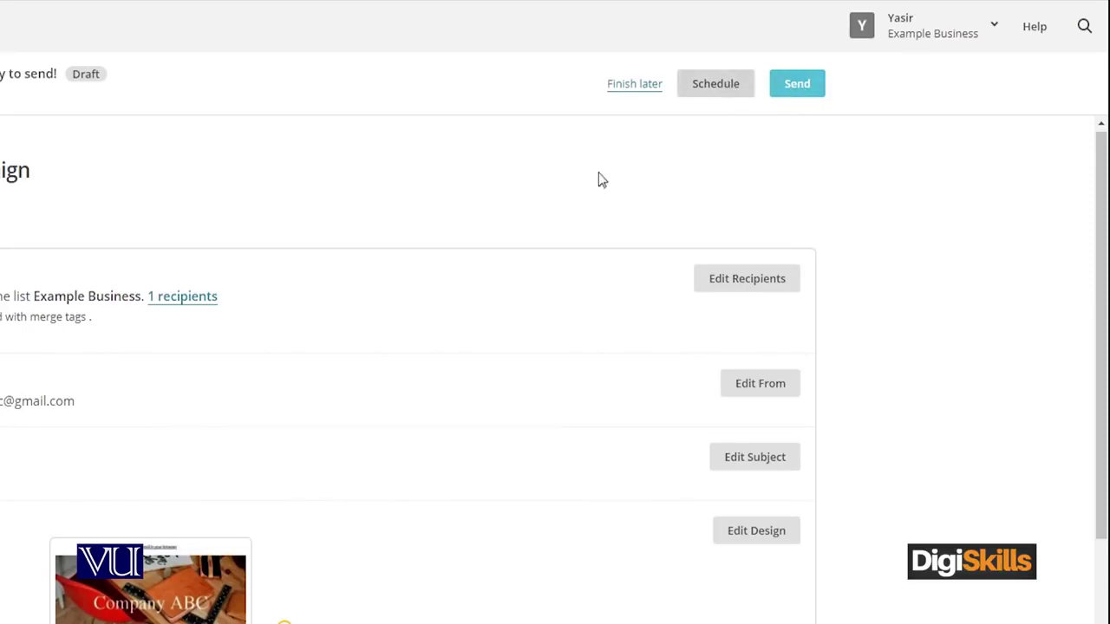
left_click(708, 94)
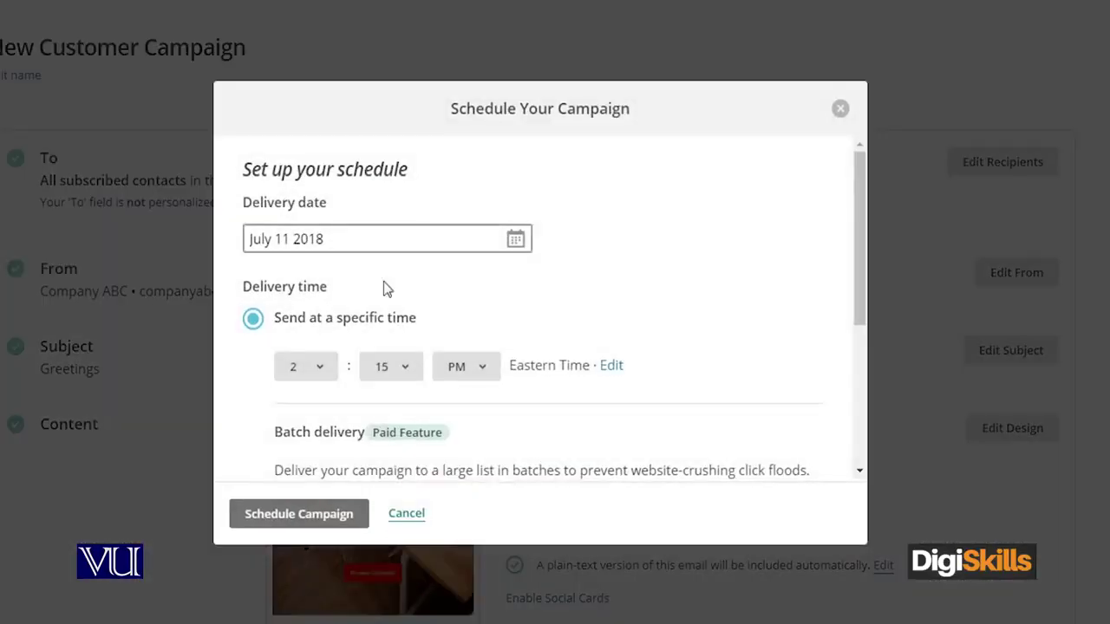